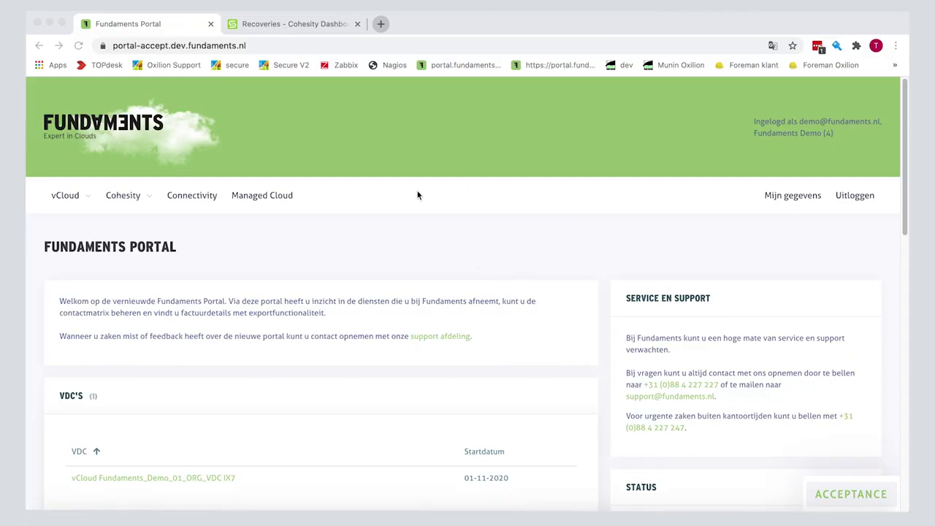
Open the Cohesity overview in the Fundaments Portal and view the Fundaments Demo environment.
{"action": "scroll", "coordinate": [397, 197], "scroll_direction": "down", "scroll_amount": 1}
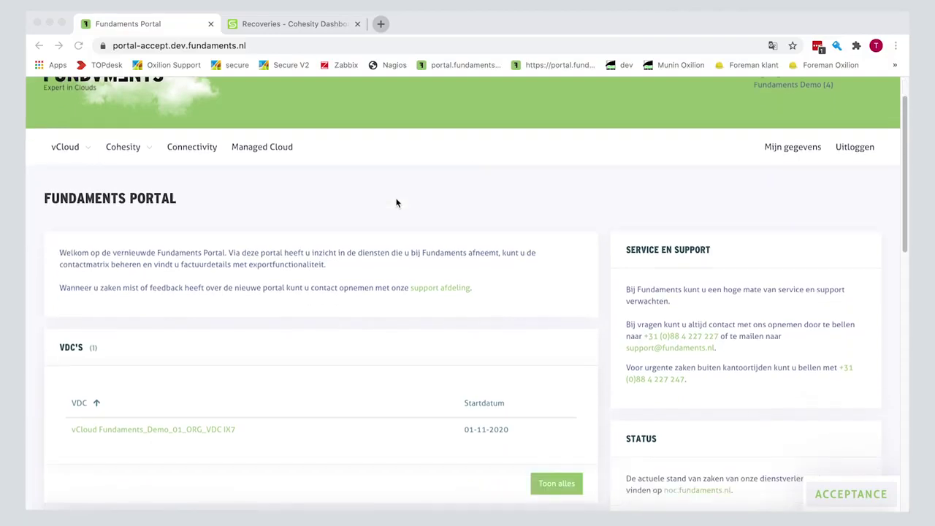
{"action": "scroll", "coordinate": [395, 197], "scroll_direction": "up", "scroll_amount": 1}
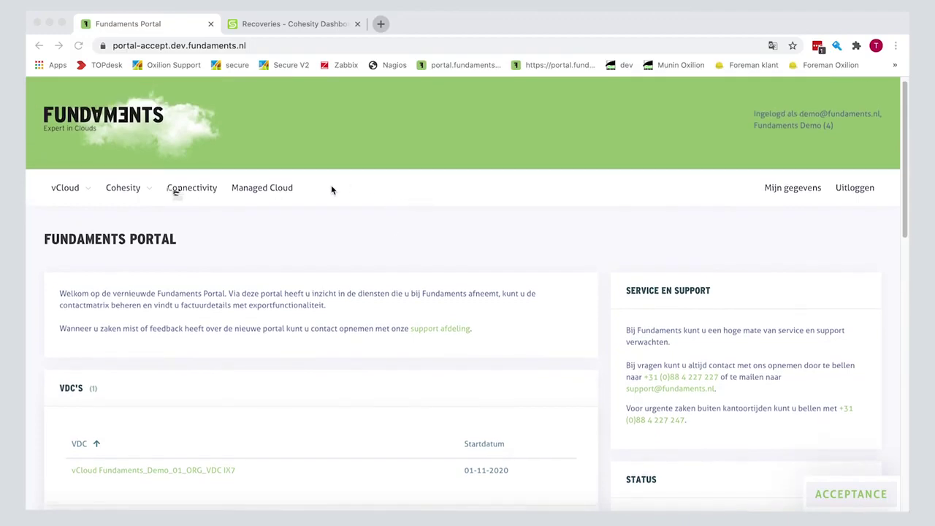
{"action": "left_click", "coordinate": [247, 204]}
{"action": "mouse_move", "coordinate": [121, 188]}
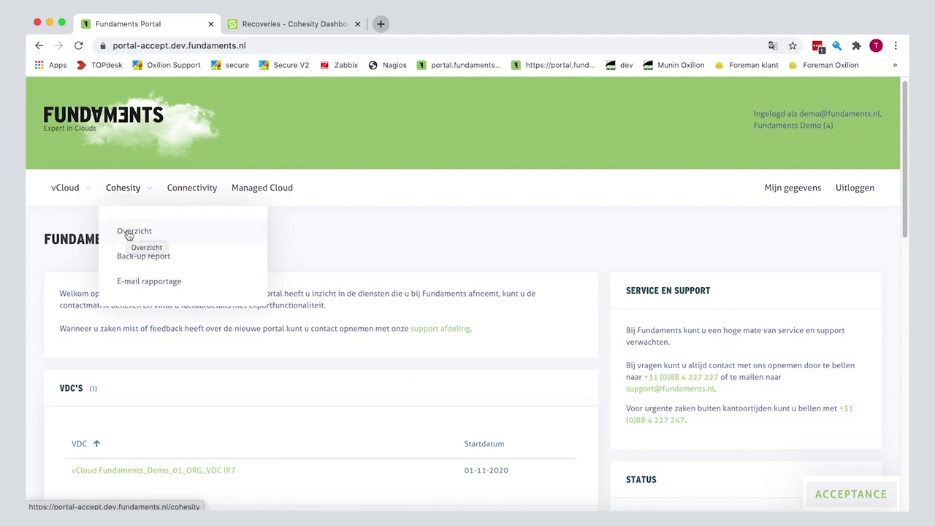
{"action": "left_click", "coordinate": [181, 236]}
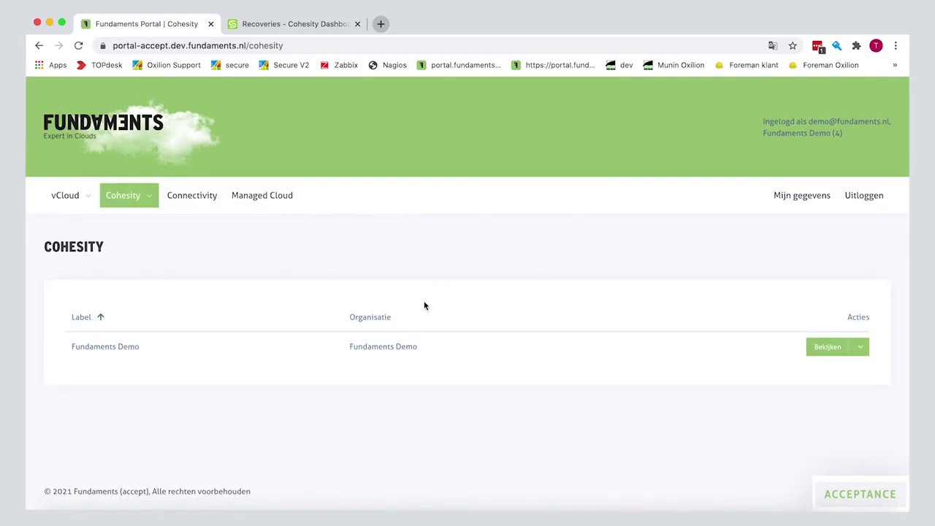
{"action": "left_click", "coordinate": [836, 347]}
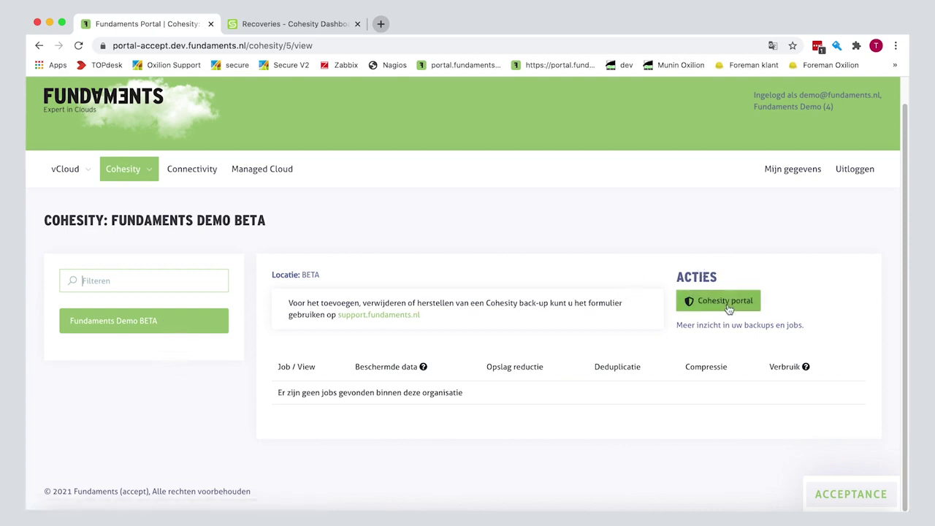
Launch the Cohesity portal from the Fundaments Demo page, close its login page and switch to the signed-in Cohesity dashboard.
{"action": "left_click_drag", "start_coordinate": [680, 325], "coordinate": [742, 325]}
{"action": "left_click", "coordinate": [787, 324]}
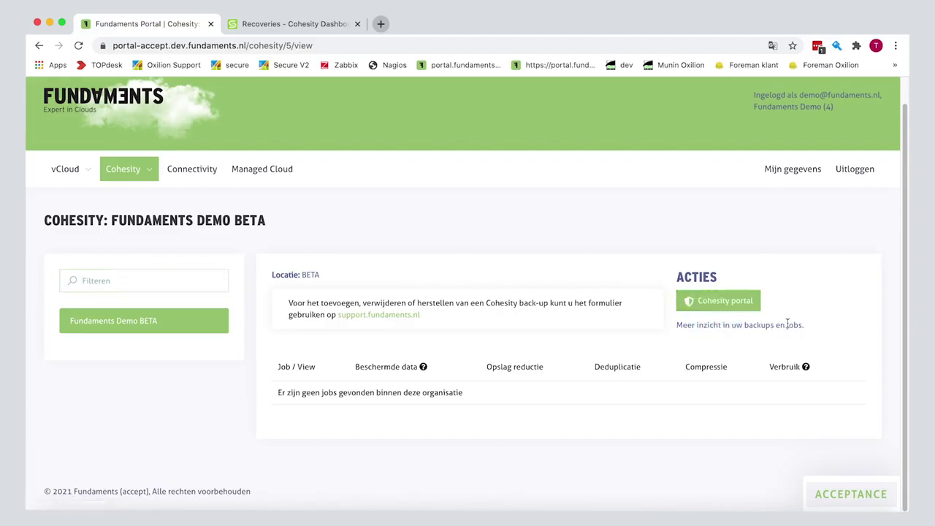
{"action": "left_click", "coordinate": [719, 309]}
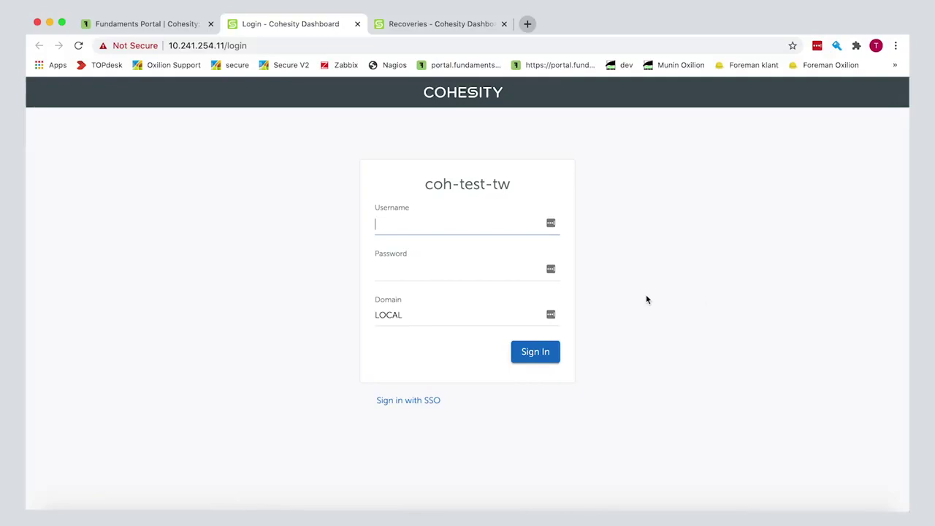
{"action": "left_click", "coordinate": [357, 24]}
{"action": "left_click", "coordinate": [290, 32]}
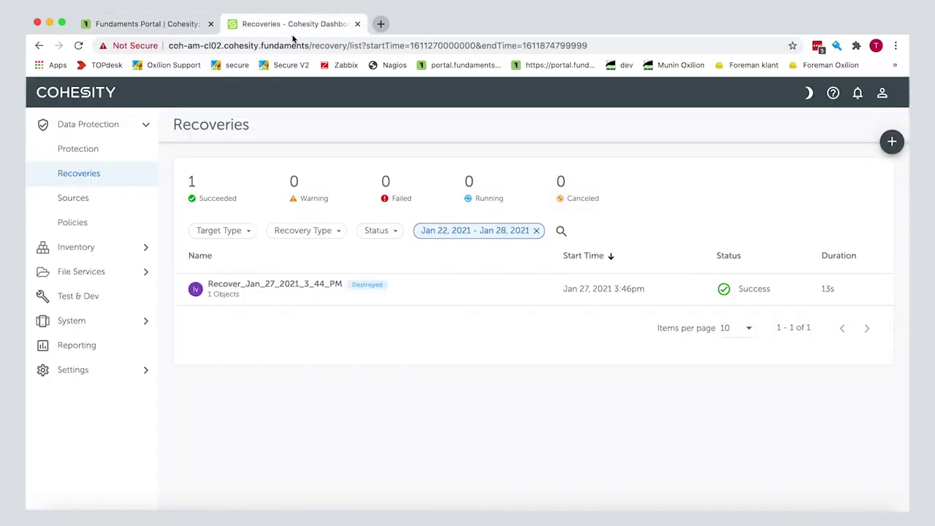
Examine the backup runs of the Daily-10RP protection group and return to the protection overview.
{"action": "left_click", "coordinate": [85, 152]}
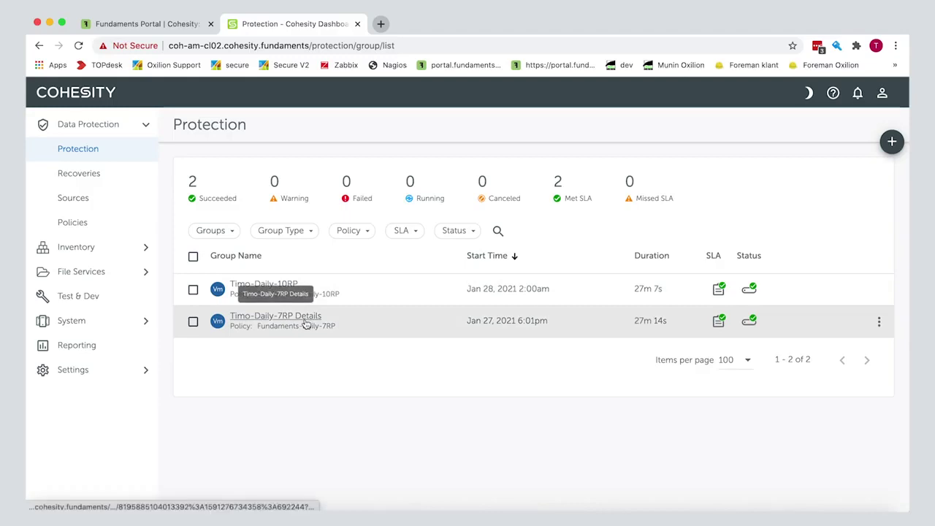
{"action": "left_click", "coordinate": [298, 285]}
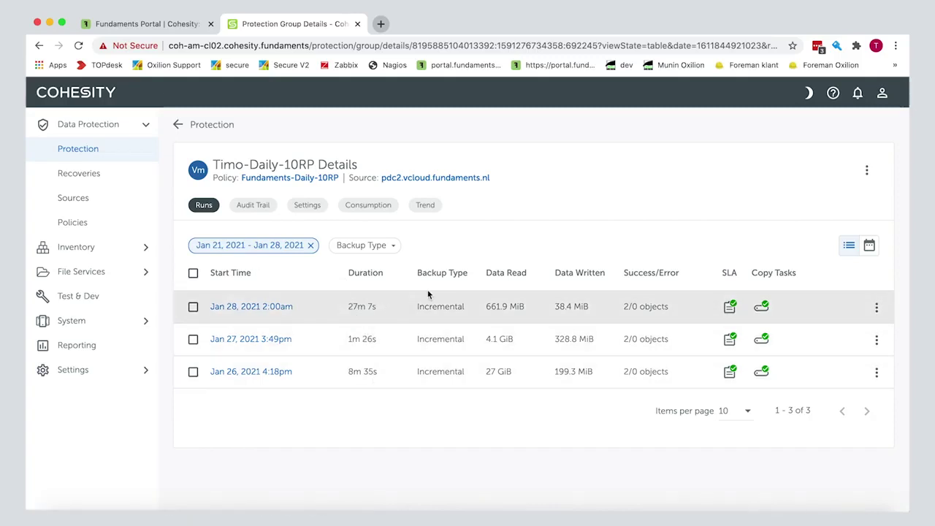
{"action": "left_click", "coordinate": [106, 153]}
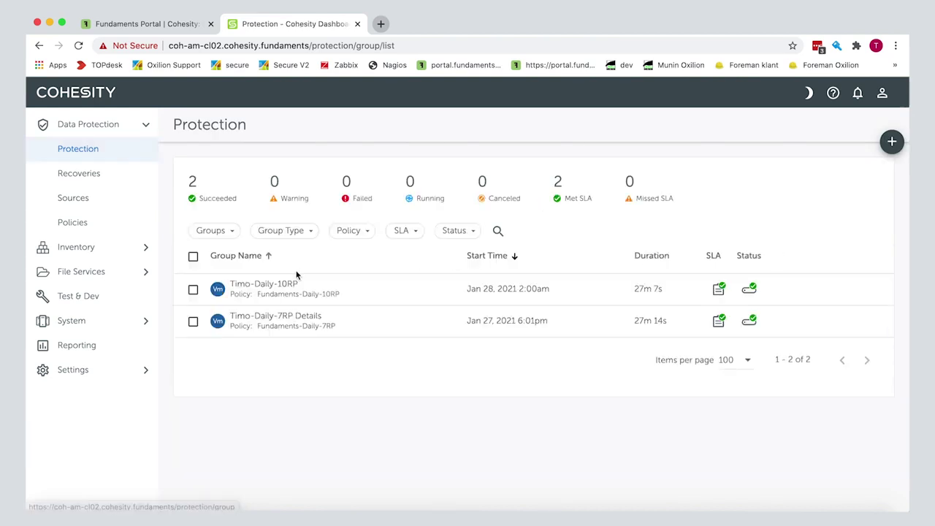
Open the Daily-10RP protection group for editing, inspect the protected objects inside its organisation VDC, and leave without changes.
{"action": "left_click", "coordinate": [879, 290]}
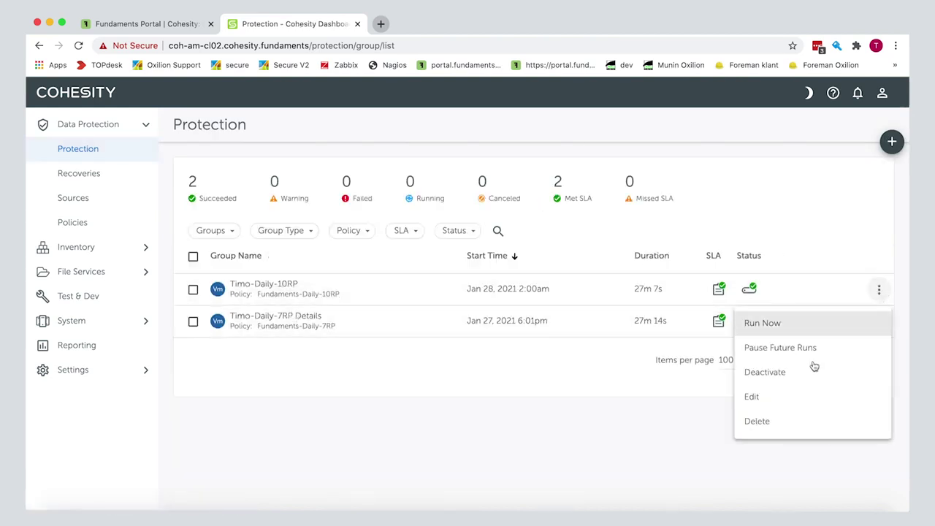
{"action": "left_click", "coordinate": [801, 397]}
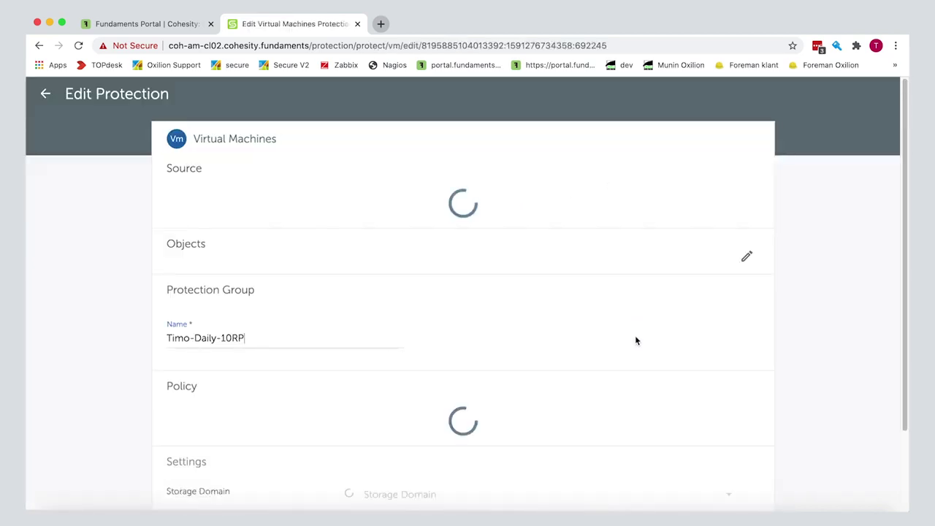
{"action": "left_click", "coordinate": [747, 250]}
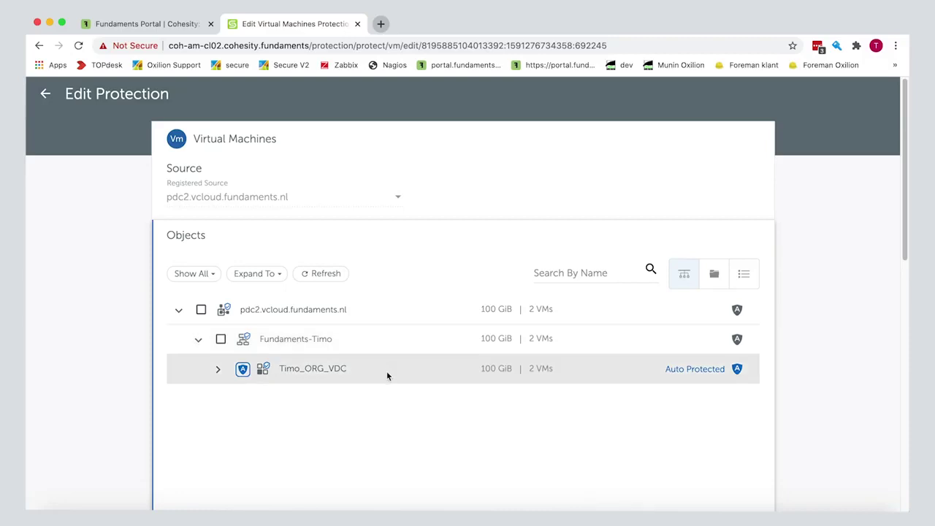
{"action": "left_click", "coordinate": [218, 369]}
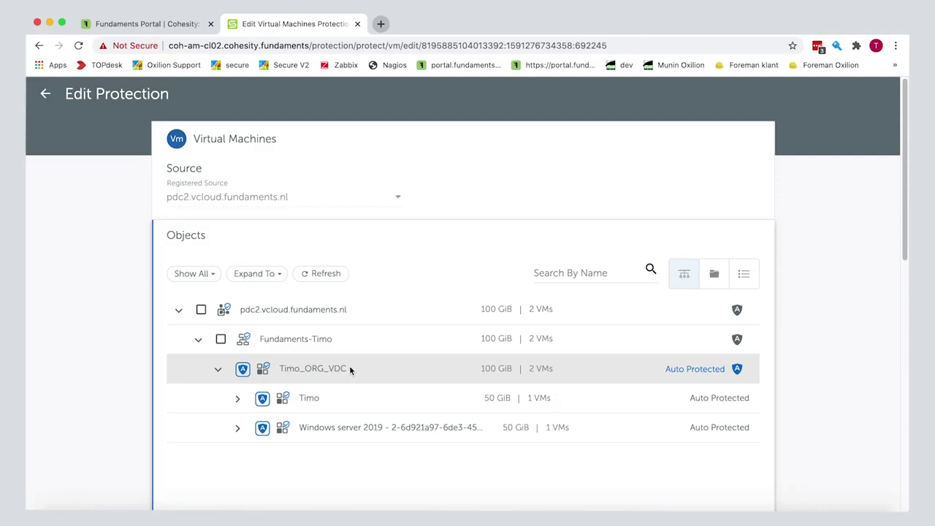
{"action": "left_click", "coordinate": [46, 95]}
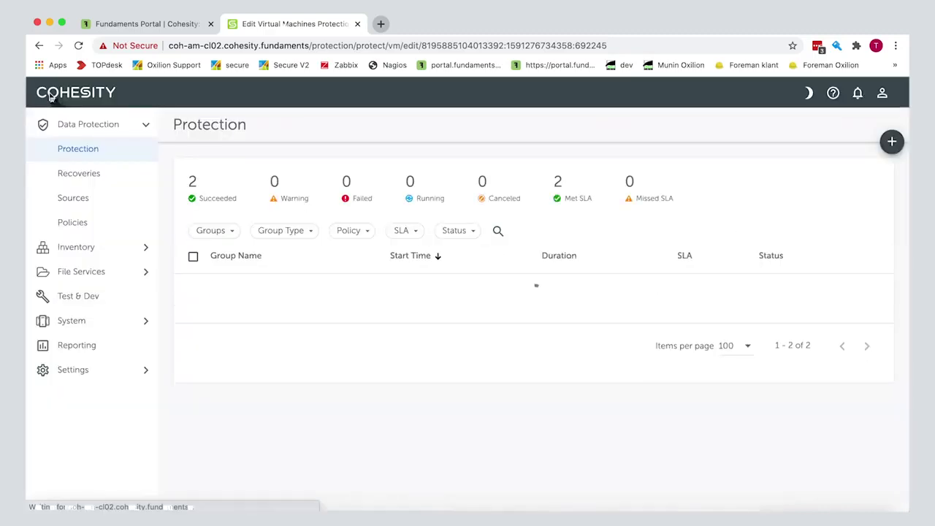
Start a new Instant Volume Mount recovery from the Recoveries page and search for "windows".
{"action": "left_click", "coordinate": [96, 175]}
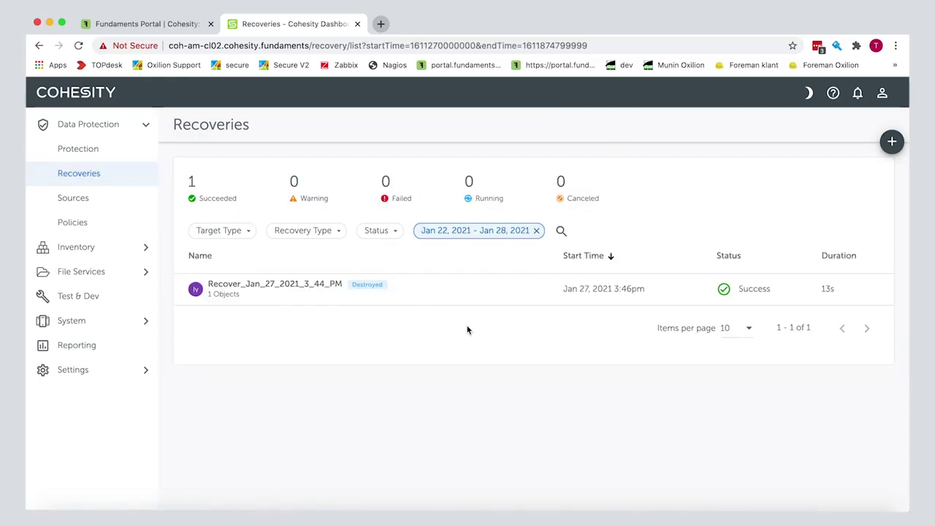
{"action": "left_click", "coordinate": [892, 144]}
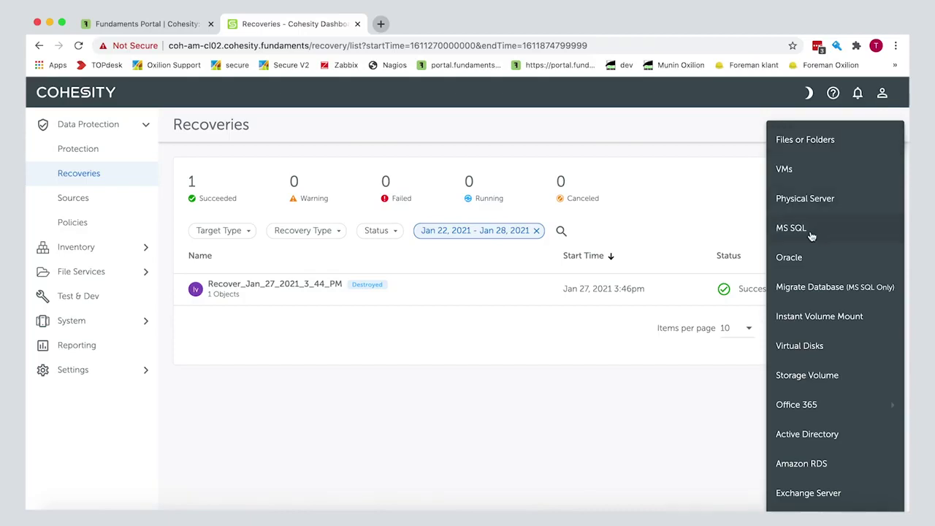
{"action": "left_click", "coordinate": [826, 317]}
{"action": "left_click", "coordinate": [547, 174]}
{"action": "type", "text": "windows"}
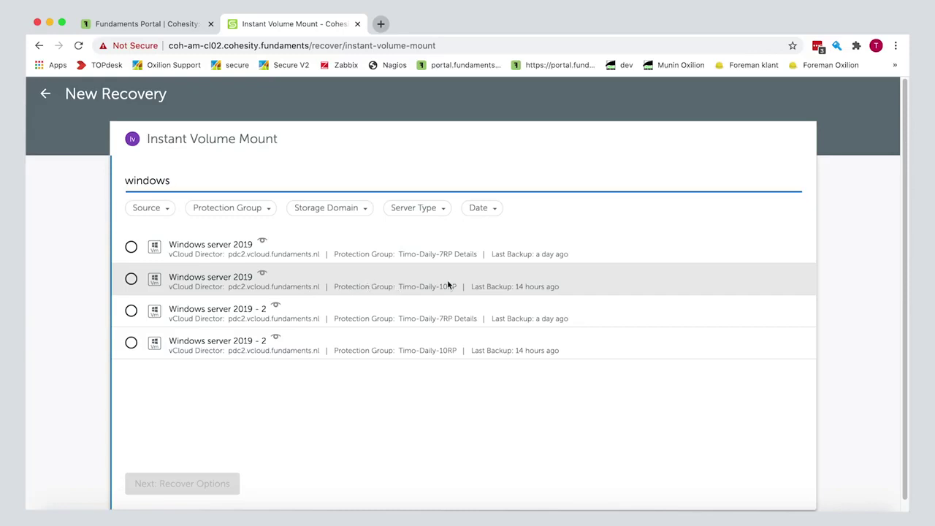
Select the Windows server 2019 backup that belongs to the Daily-10RP protection group.
{"action": "left_click_drag", "start_coordinate": [474, 287], "coordinate": [524, 289]}
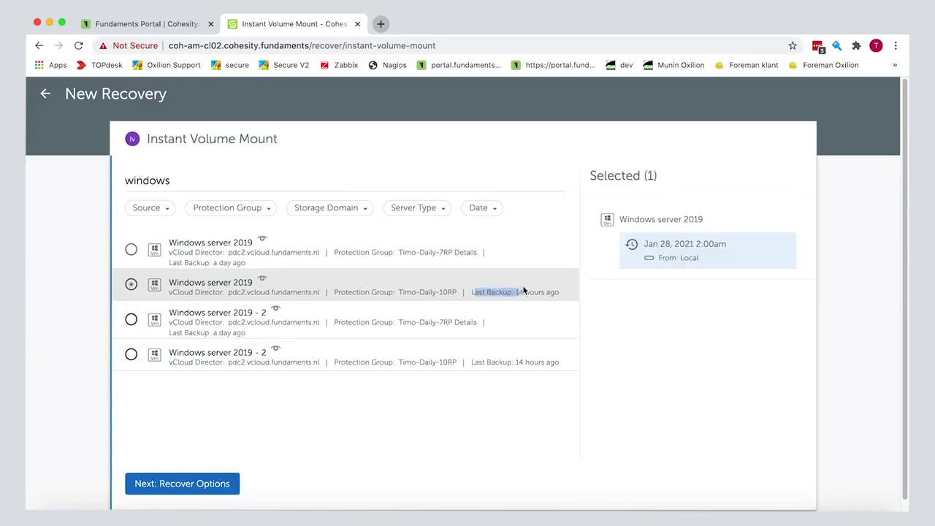
{"action": "left_click", "coordinate": [523, 288]}
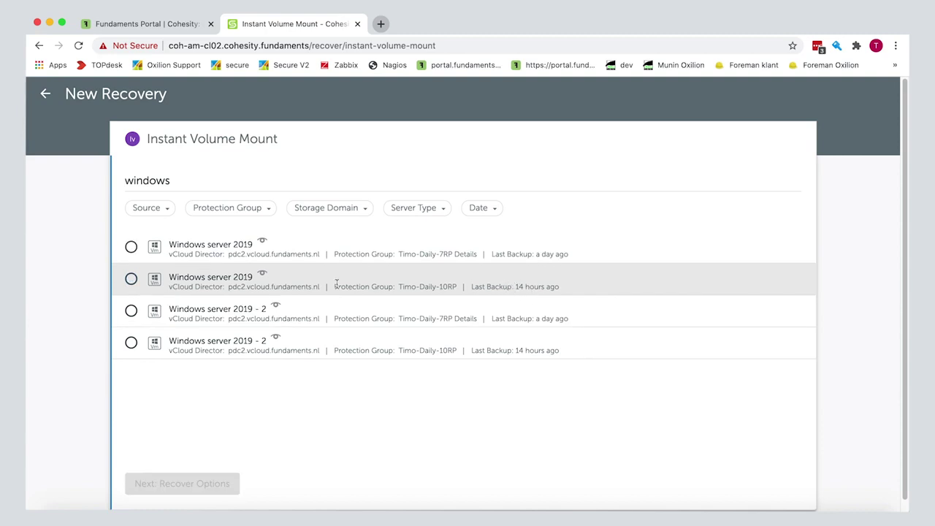
{"action": "left_click", "coordinate": [131, 280]}
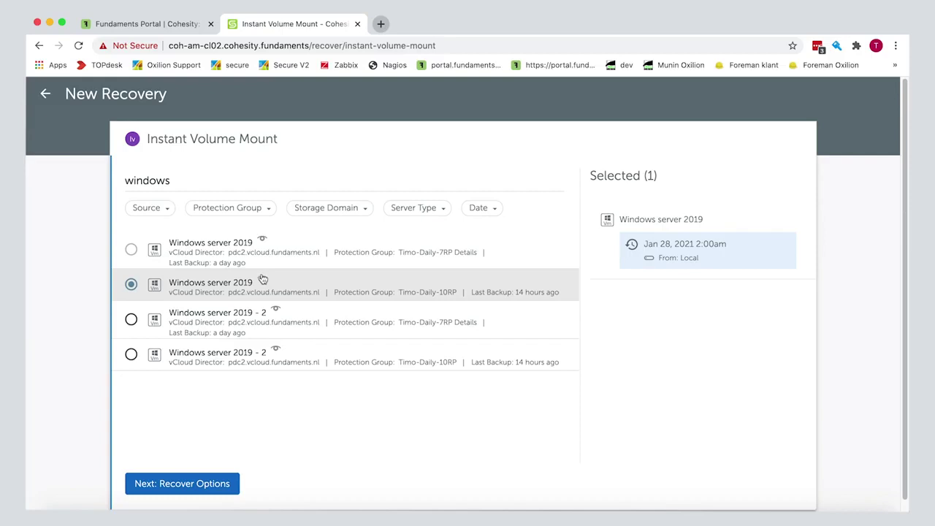
Check the available recovery dates, select the Jan 28, 2021 02:00:01 recovery point and continue to the recover options.
{"action": "mouse_move", "coordinate": [660, 253]}
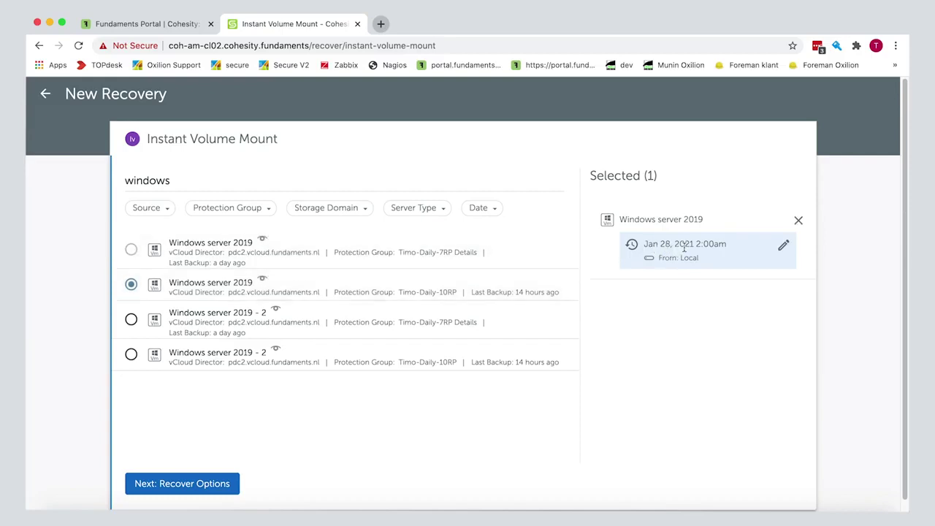
{"action": "left_click", "coordinate": [782, 246]}
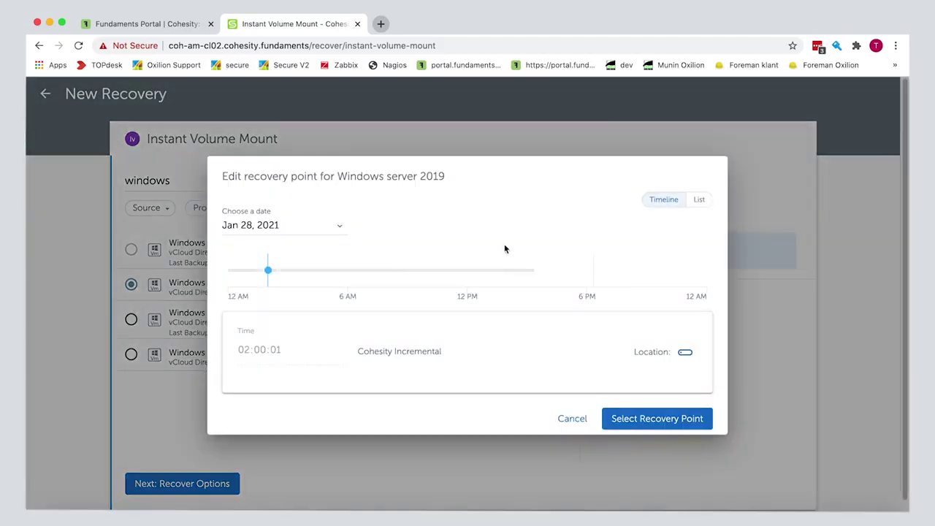
{"action": "left_click", "coordinate": [339, 226]}
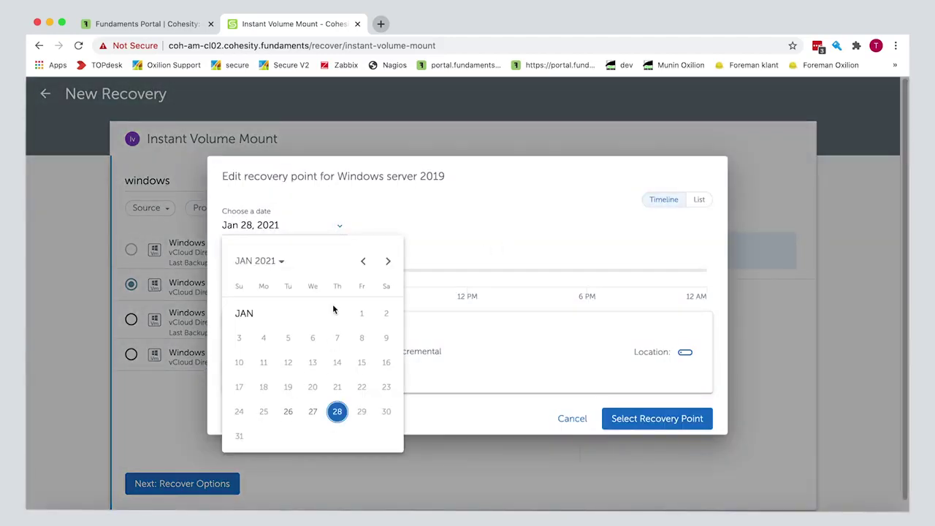
{"action": "left_click", "coordinate": [365, 190]}
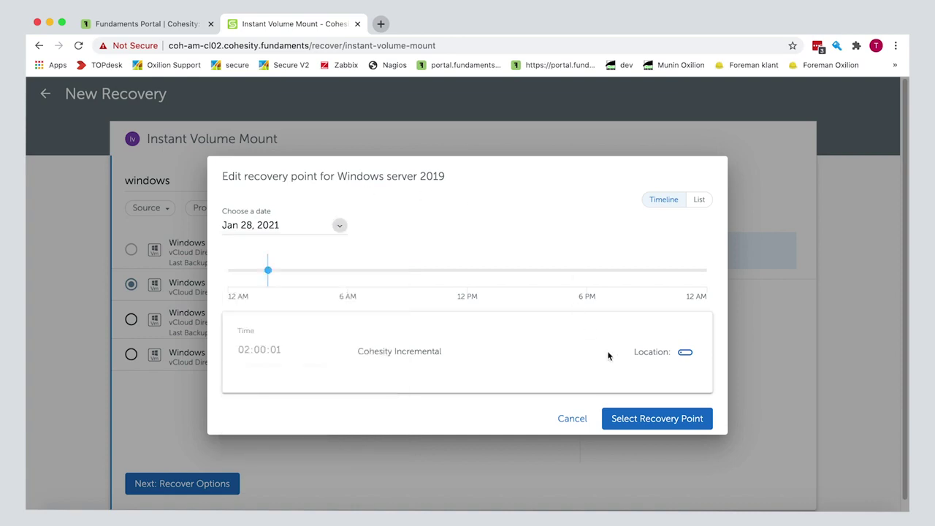
{"action": "left_click", "coordinate": [657, 420]}
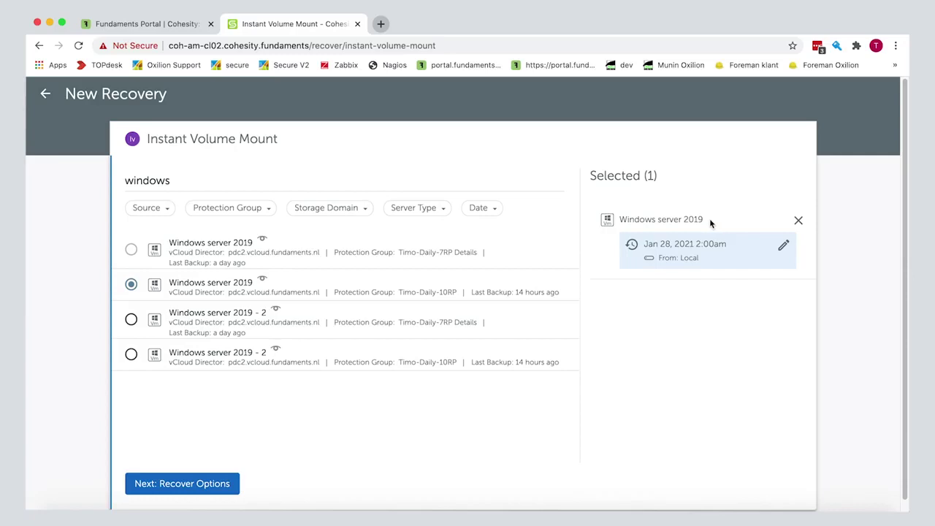
{"action": "scroll", "coordinate": [219, 428], "scroll_direction": "down", "scroll_amount": 1}
{"action": "left_click", "coordinate": [201, 483]}
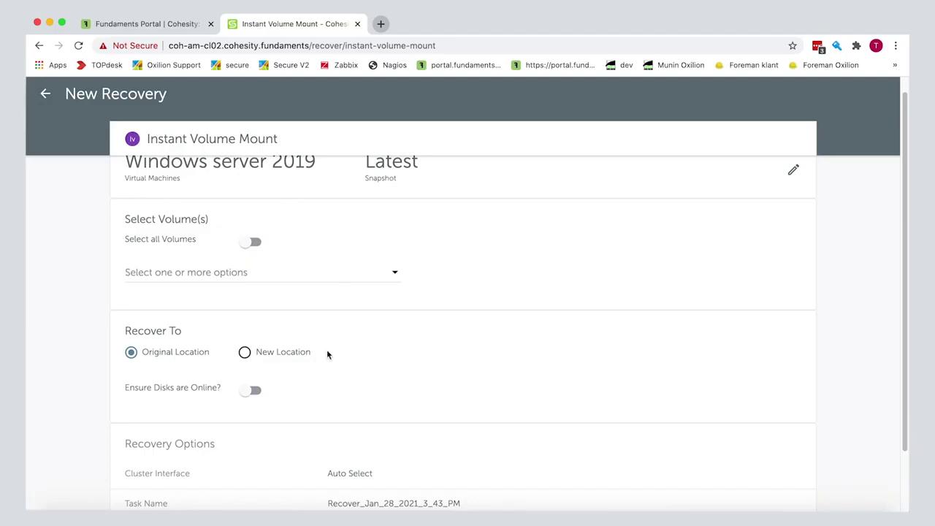
Leave Select all Volumes off and choose only the /E - ntfs volume for the mount.
{"action": "left_click", "coordinate": [246, 245]}
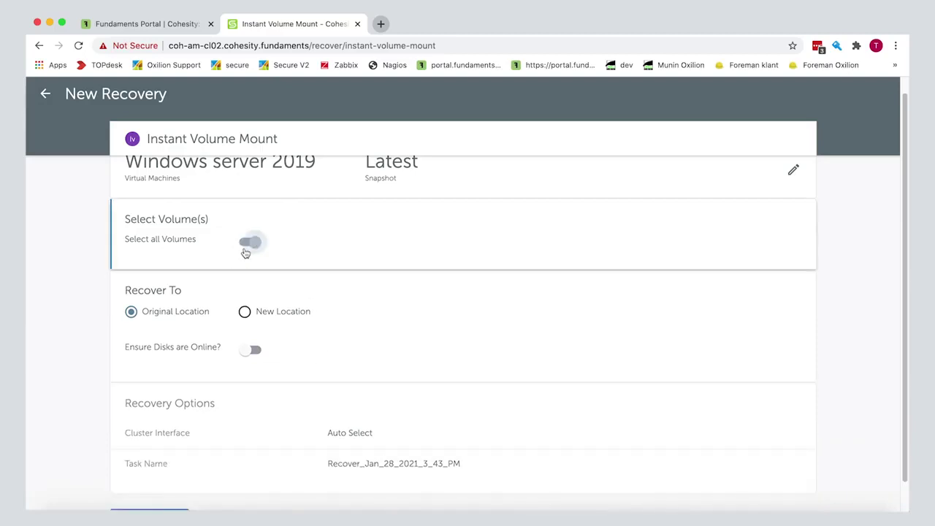
{"action": "left_click", "coordinate": [249, 245]}
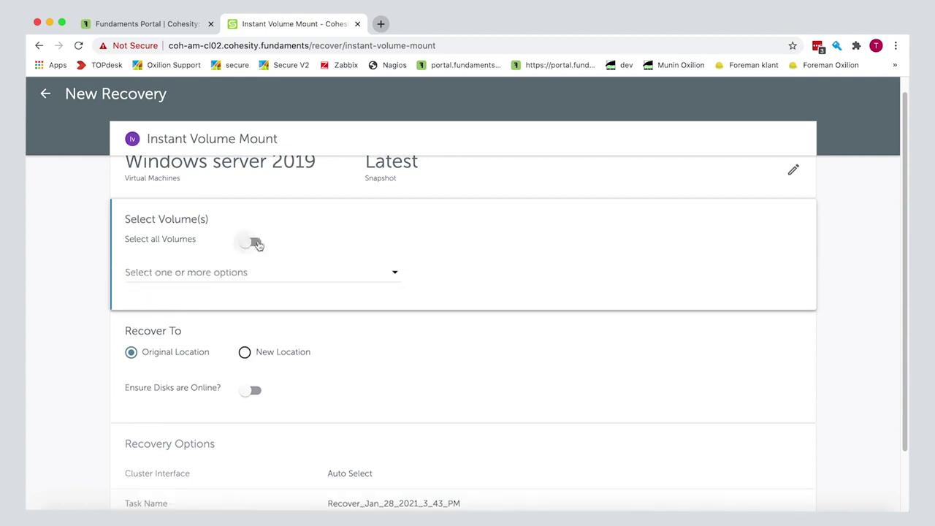
{"action": "left_click", "coordinate": [393, 272]}
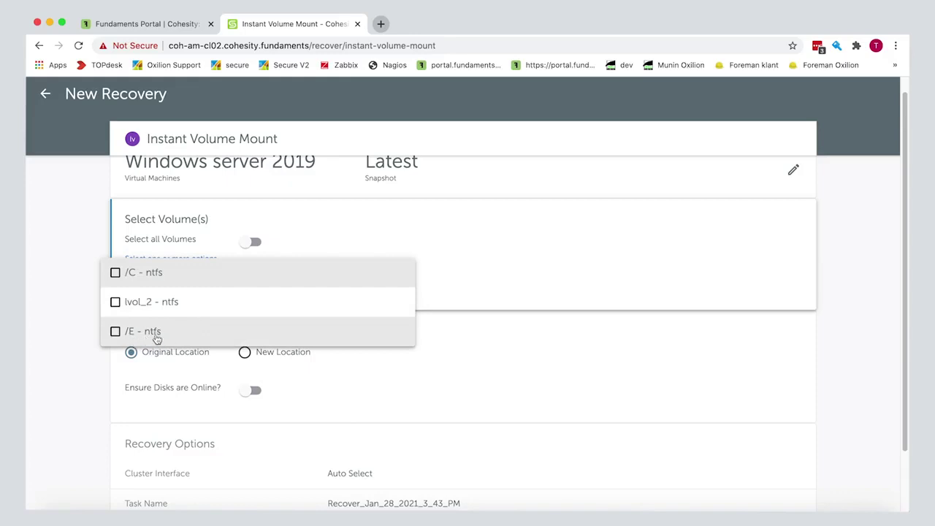
{"action": "left_click", "coordinate": [115, 332]}
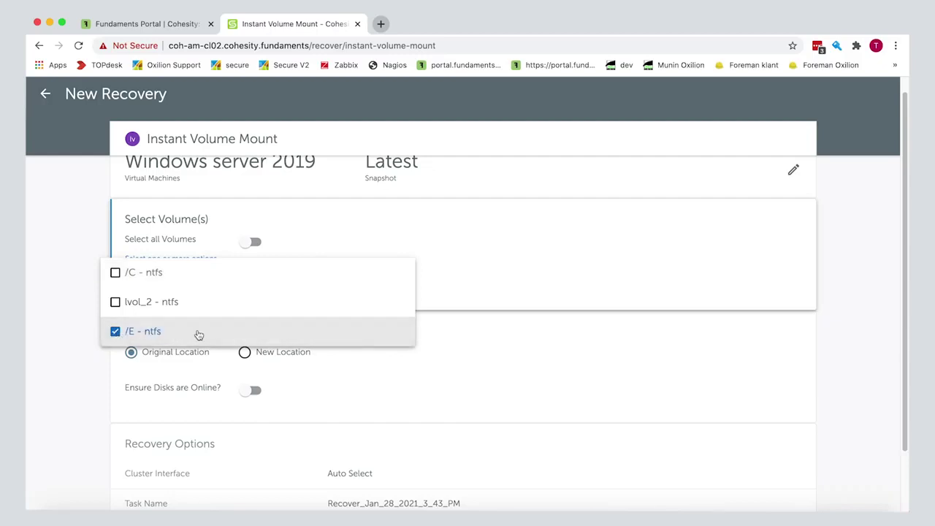
{"action": "left_click", "coordinate": [520, 311]}
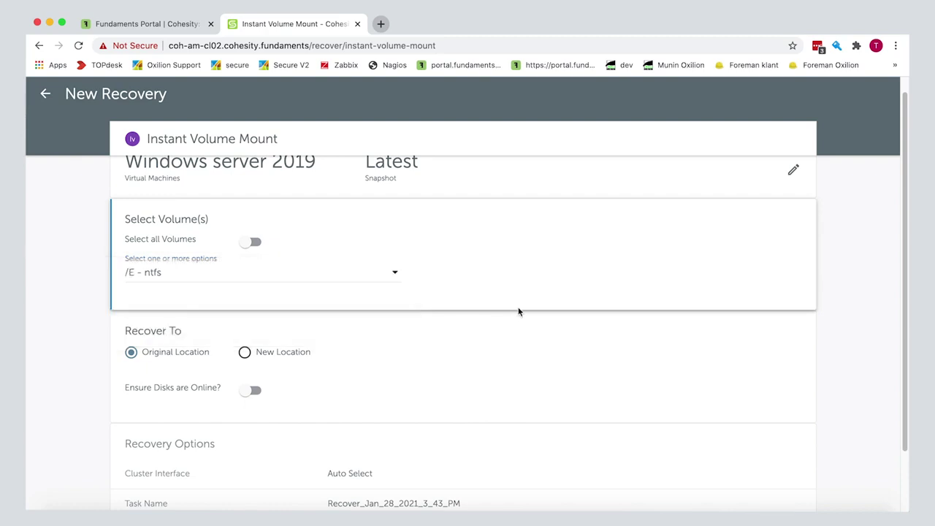
Turn off Auto Select for the cluster interface, choose interface group intf_group1.337 and start the recovery to the original location.
{"action": "scroll", "coordinate": [318, 293], "scroll_direction": "down", "scroll_amount": 1}
{"action": "scroll", "coordinate": [317, 306], "scroll_direction": "down", "scroll_amount": 3}
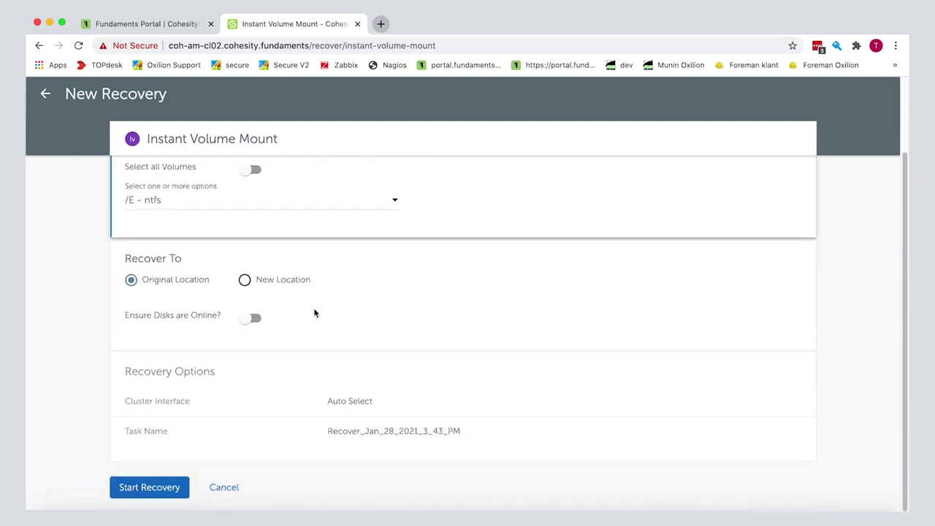
{"action": "left_click", "coordinate": [354, 407]}
{"action": "left_click", "coordinate": [345, 407]}
{"action": "left_click", "coordinate": [384, 437]}
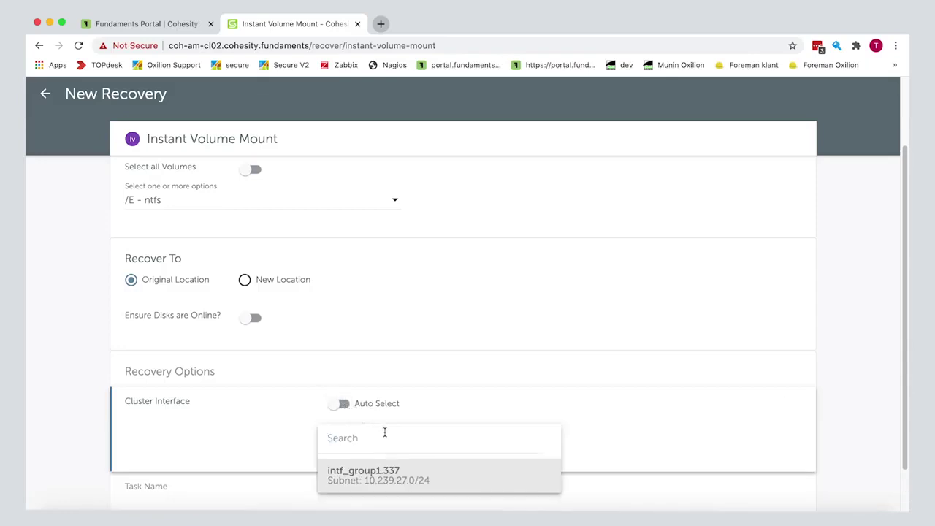
{"action": "left_click", "coordinate": [391, 483]}
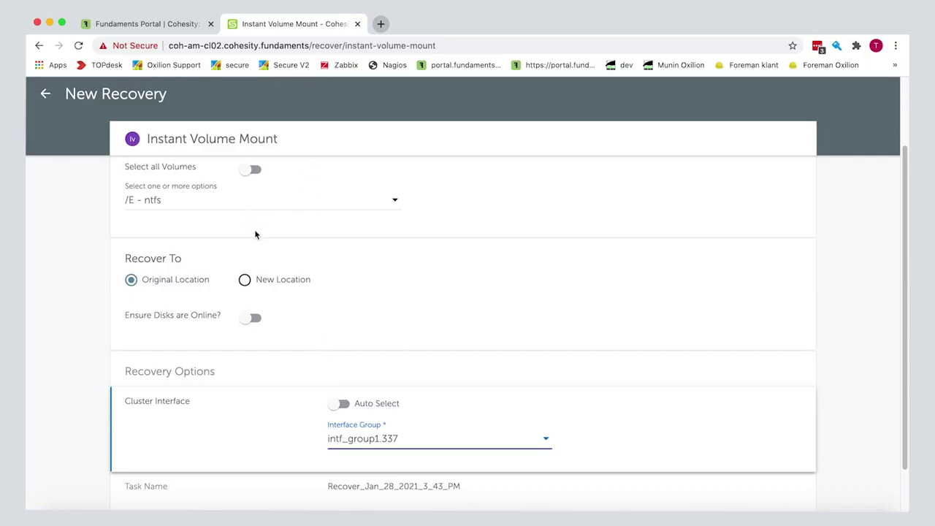
{"action": "scroll", "coordinate": [259, 234], "scroll_direction": "down", "scroll_amount": 1}
{"action": "left_click", "coordinate": [164, 488]}
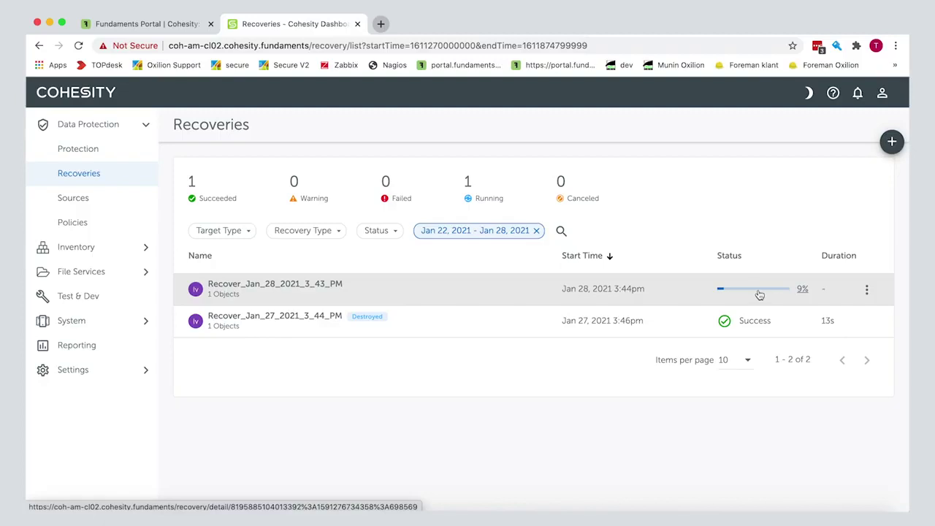
Check the status details of the Recover_Jan_28_2021_3_43_PM task, then return to the recoveries list.
{"action": "left_click", "coordinate": [482, 286]}
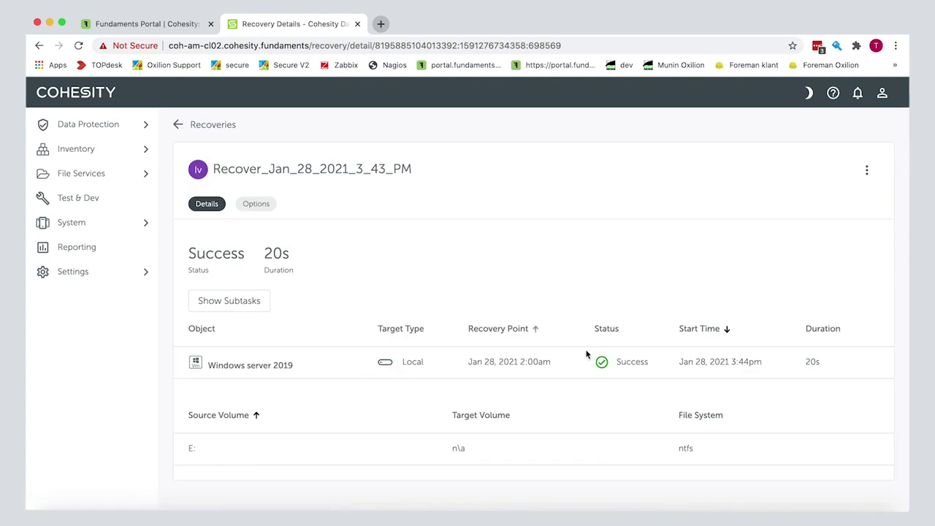
{"action": "left_click", "coordinate": [178, 125]}
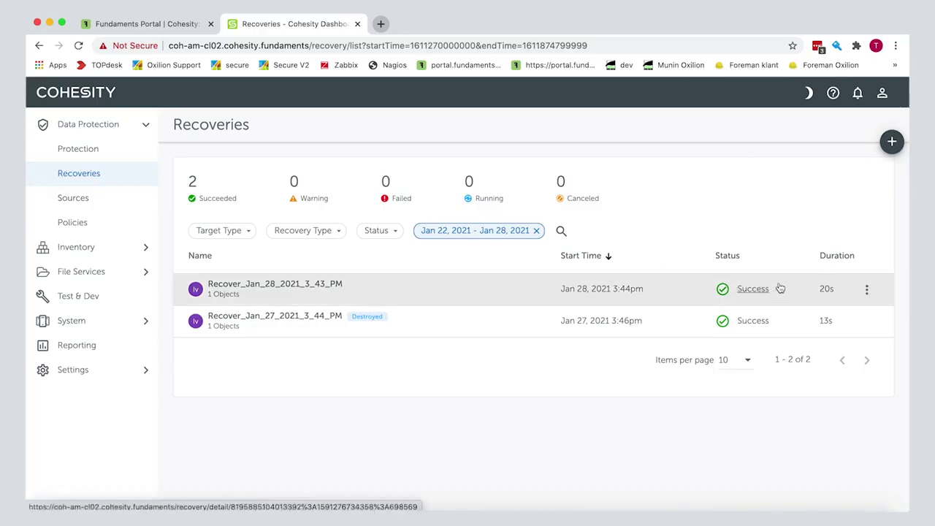
Switch to the Windows server's remote desktop session in full screen, search for the disk partition tool and open Disk Management.
{"action": "left_click", "coordinate": [847, 516]}
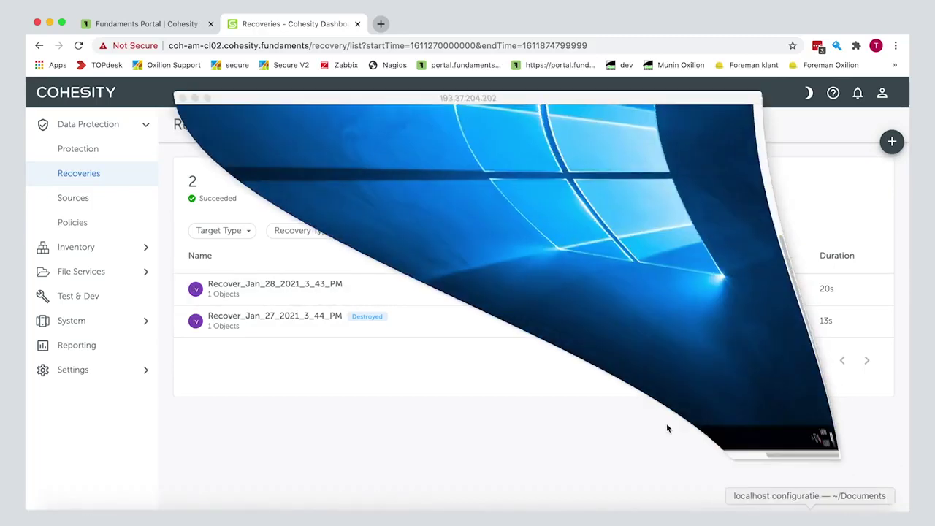
{"action": "left_click", "coordinate": [205, 94]}
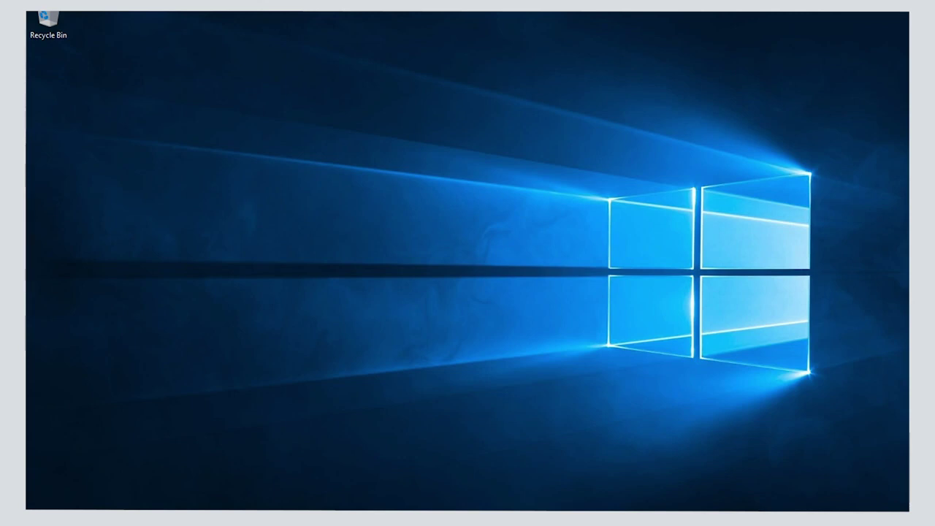
{"action": "key", "text": "super"}
{"action": "type", "text": "disk ma"}
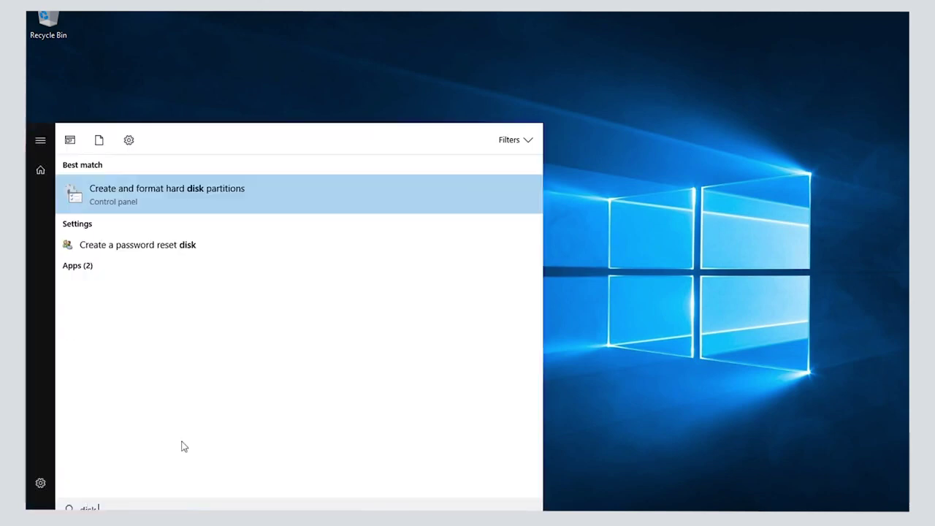
{"action": "left_click", "coordinate": [220, 206]}
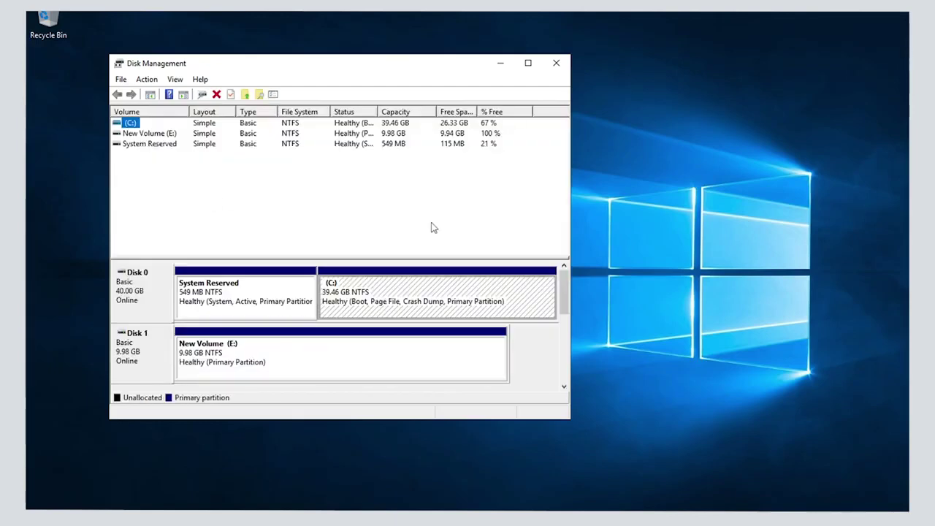
Bring the offline Disk 2 online in Disk Management.
{"action": "left_click_drag", "start_coordinate": [560, 284], "coordinate": [563, 305]}
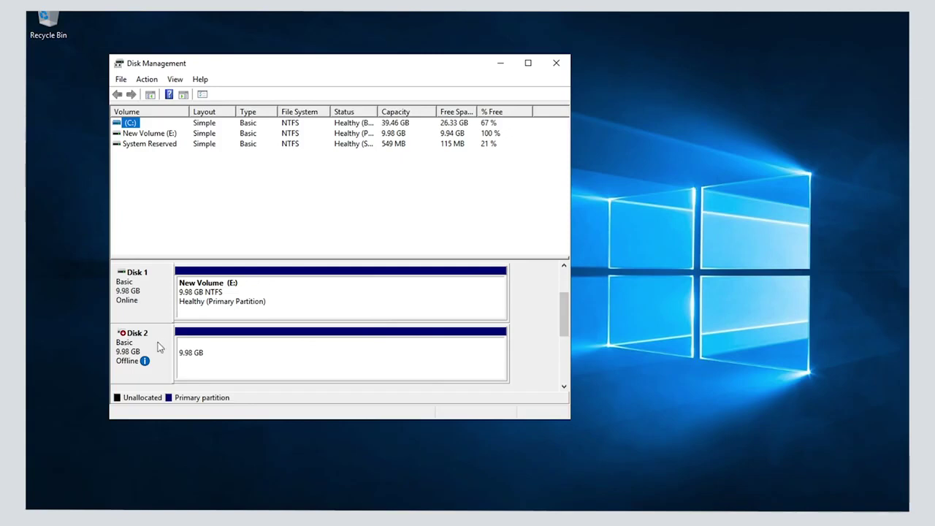
{"action": "left_click", "coordinate": [198, 340]}
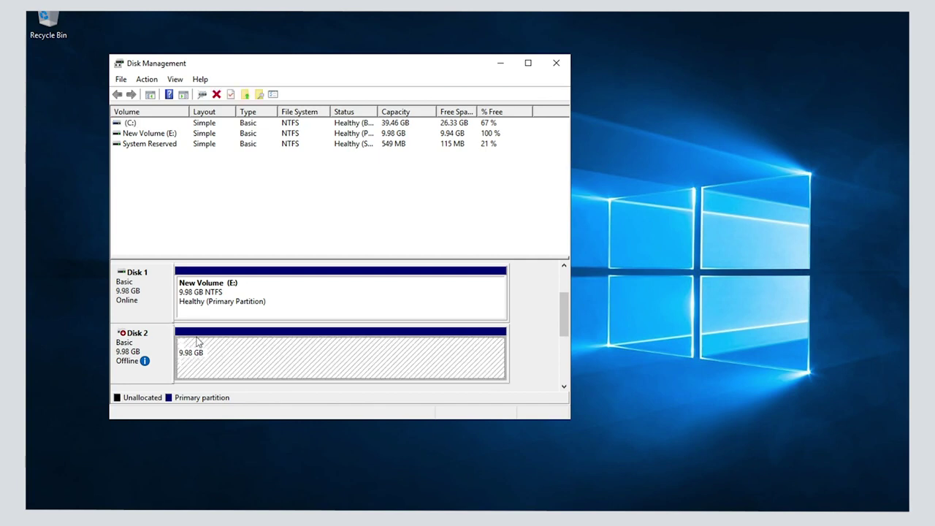
{"action": "right_click", "coordinate": [196, 338]}
{"action": "left_click", "coordinate": [147, 353]}
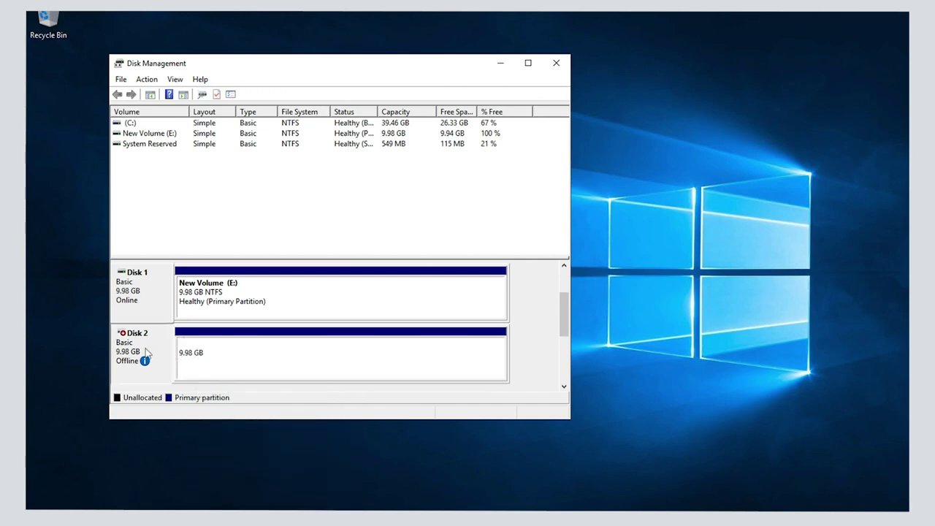
{"action": "right_click", "coordinate": [146, 350]}
{"action": "left_click", "coordinate": [178, 357]}
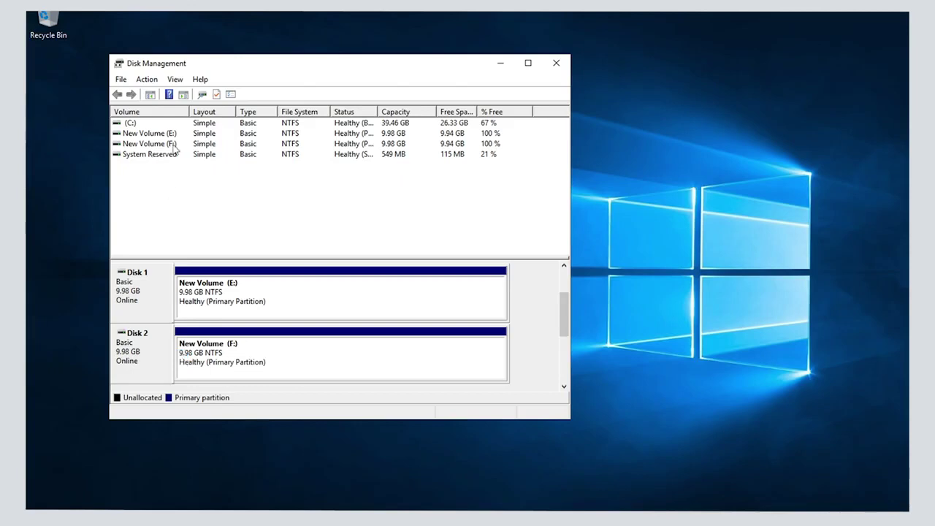
Browse to New Volume (F:) in File Explorer, view the contents of the Go Beyond text document and close it.
{"action": "key", "text": "super+e"}
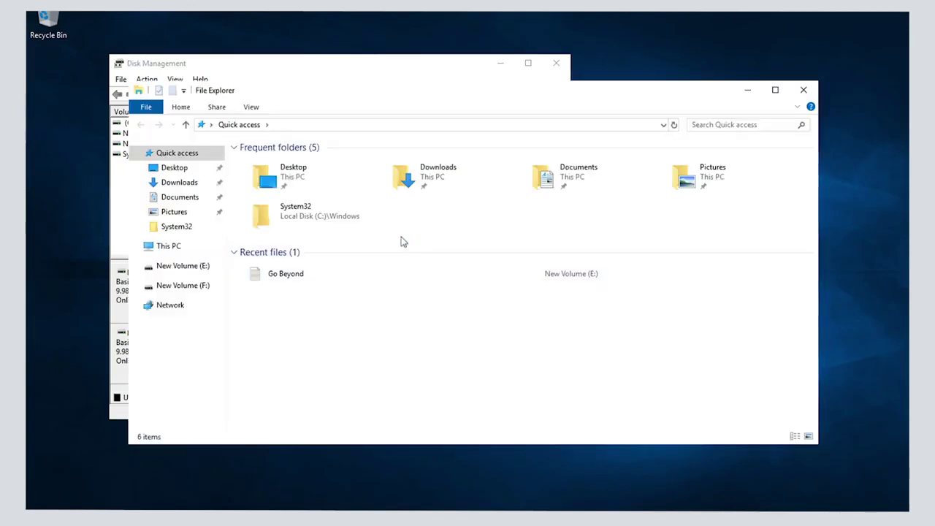
{"action": "left_click", "coordinate": [193, 289]}
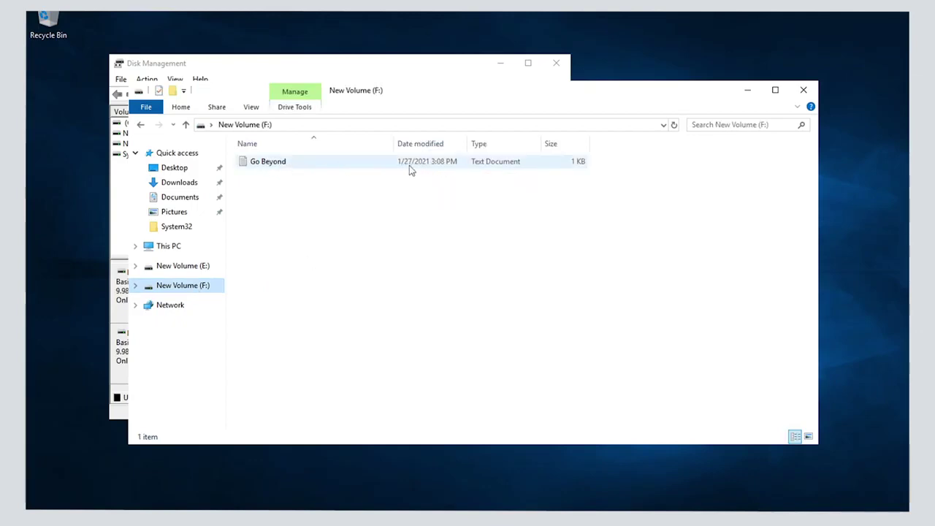
{"action": "double_click", "coordinate": [293, 163]}
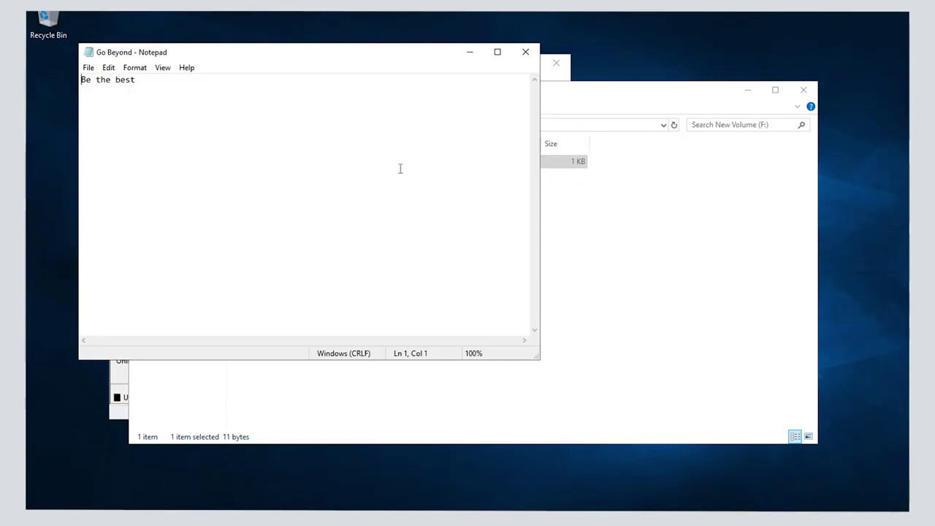
{"action": "left_click", "coordinate": [522, 54]}
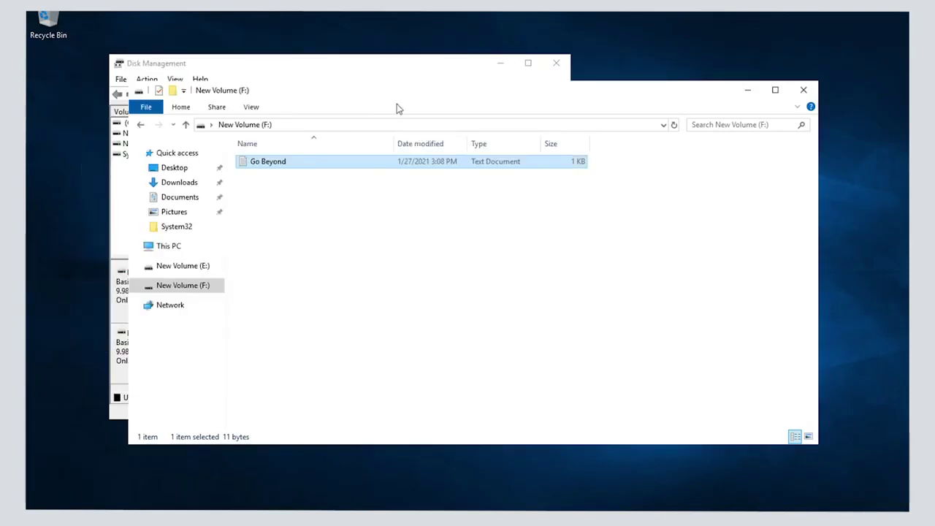
Move the File Explorer window aside and copy the Go Beyond text document from New Volume (F:).
{"action": "left_click_drag", "start_coordinate": [402, 82], "coordinate": [553, 140]}
{"action": "left_click_drag", "start_coordinate": [614, 155], "coordinate": [756, 152]}
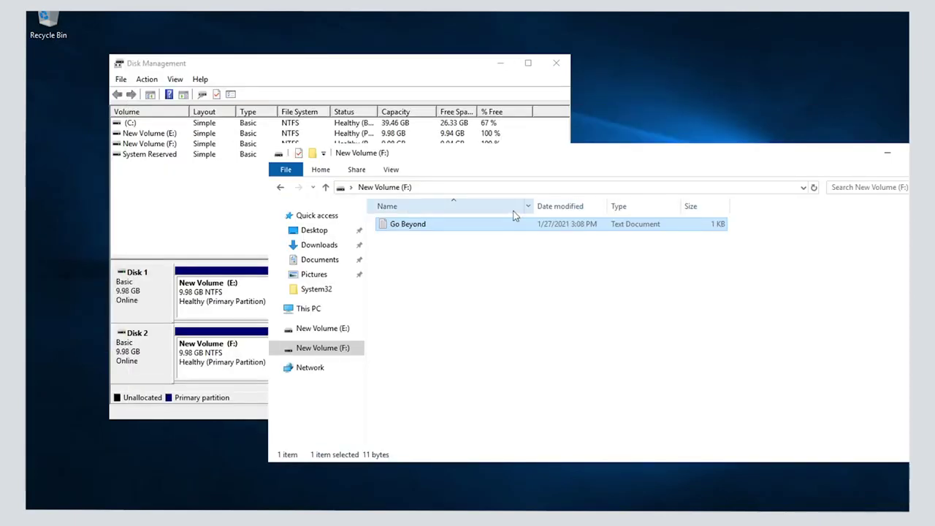
{"action": "key", "text": "super"}
{"action": "right_click", "coordinate": [472, 227]}
{"action": "left_click", "coordinate": [451, 231]}
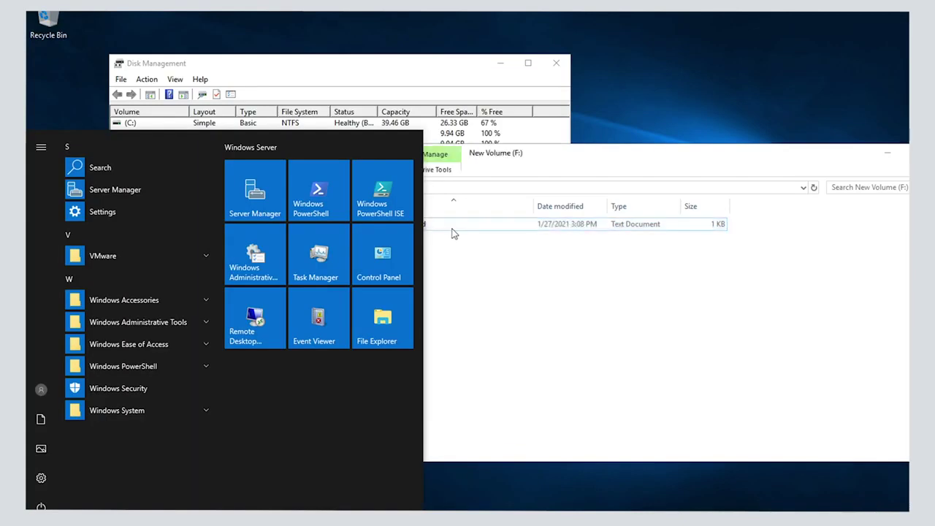
{"action": "right_click", "coordinate": [452, 232]}
{"action": "left_click", "coordinate": [429, 225]}
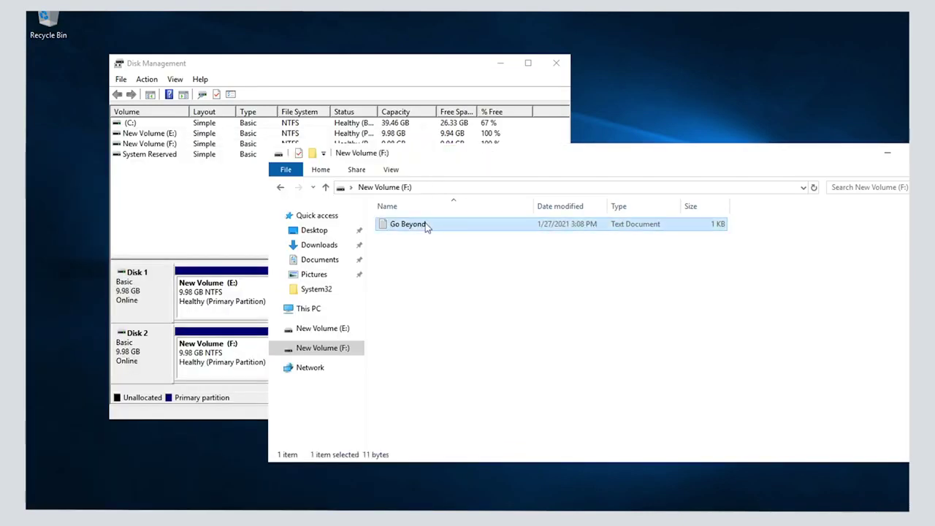
{"action": "right_click", "coordinate": [429, 228]}
{"action": "left_click", "coordinate": [455, 347]}
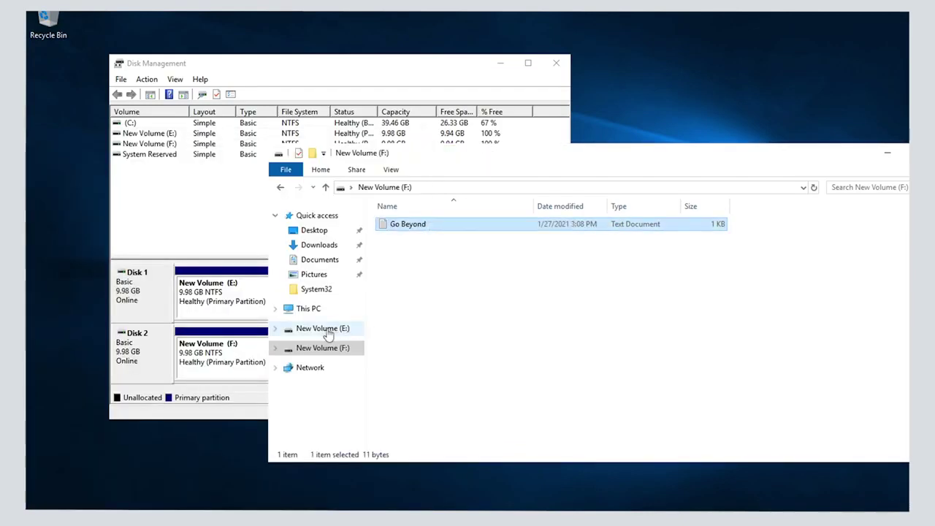
Create a new folder named "backup" on New Volume (E:).
{"action": "left_click", "coordinate": [318, 328]}
{"action": "left_click", "coordinate": [431, 268]}
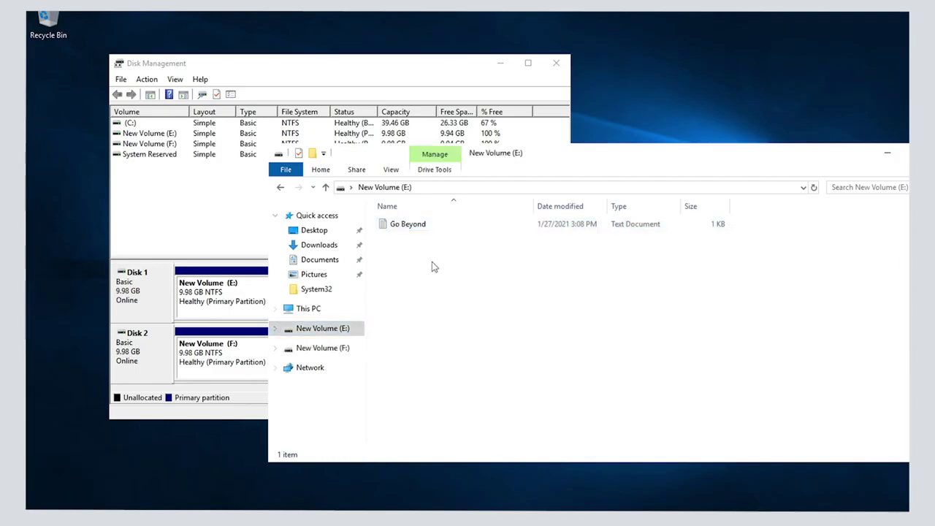
{"action": "right_click", "coordinate": [432, 264]}
{"action": "mouse_move", "coordinate": [553, 415]}
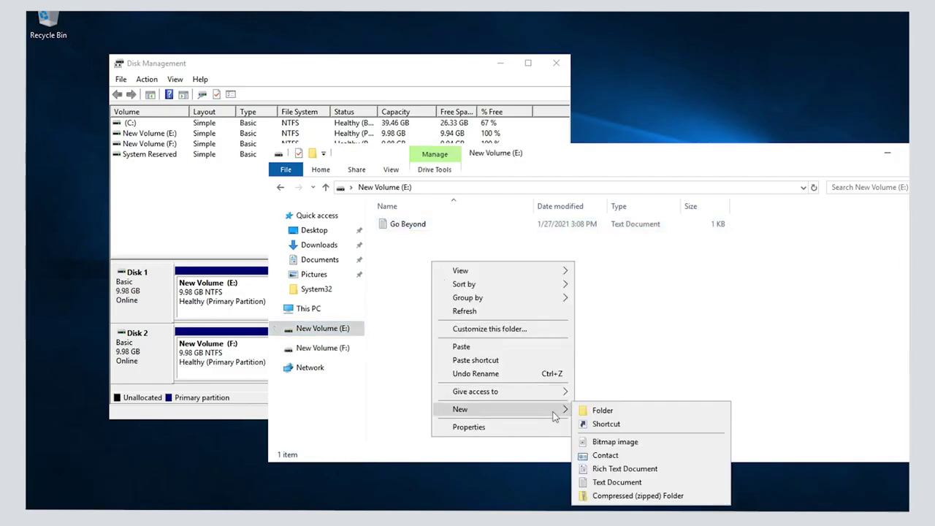
{"action": "left_click", "coordinate": [600, 412]}
{"action": "type", "text": "backup"}
{"action": "key", "text": "Return"}
Paste the copied Go Beyond file into the backup folder and close File Explorer.
{"action": "double_click", "coordinate": [459, 239]}
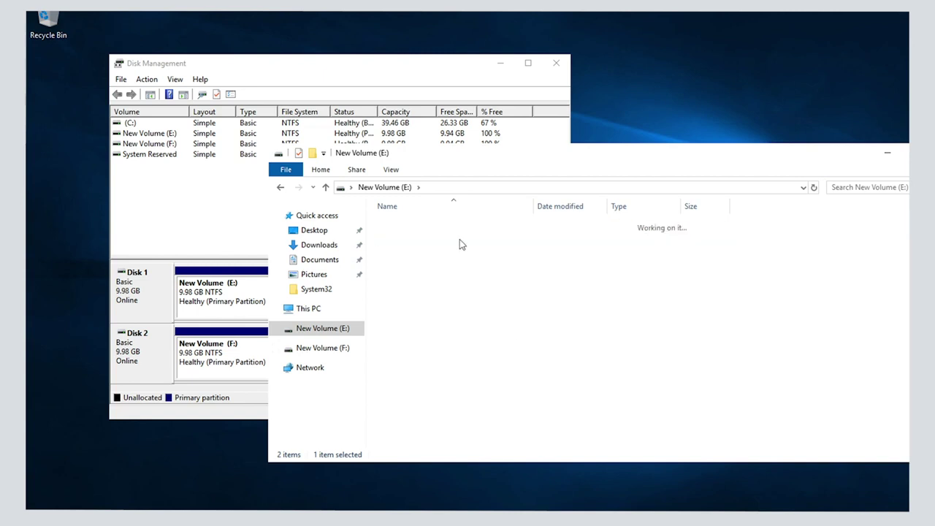
{"action": "right_click", "coordinate": [459, 238]}
{"action": "left_click", "coordinate": [462, 324]}
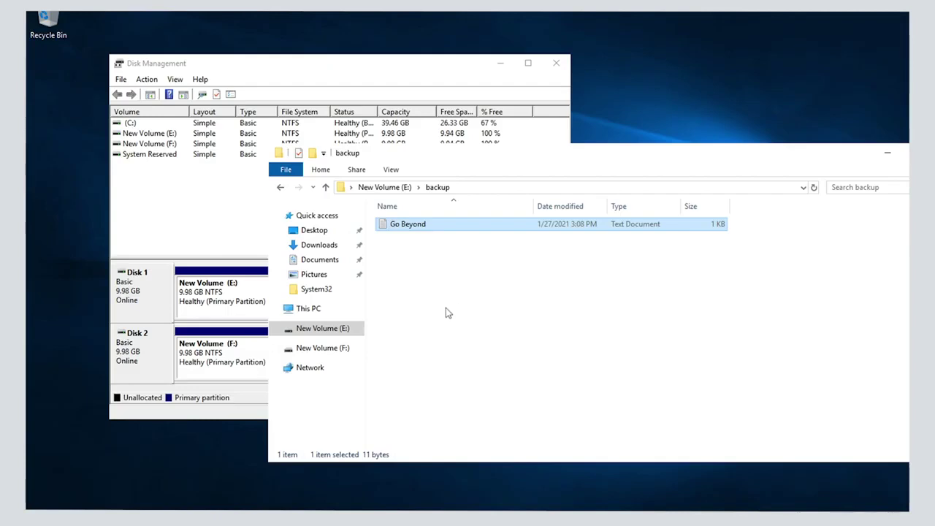
{"action": "left_click_drag", "start_coordinate": [746, 153], "coordinate": [646, 155]}
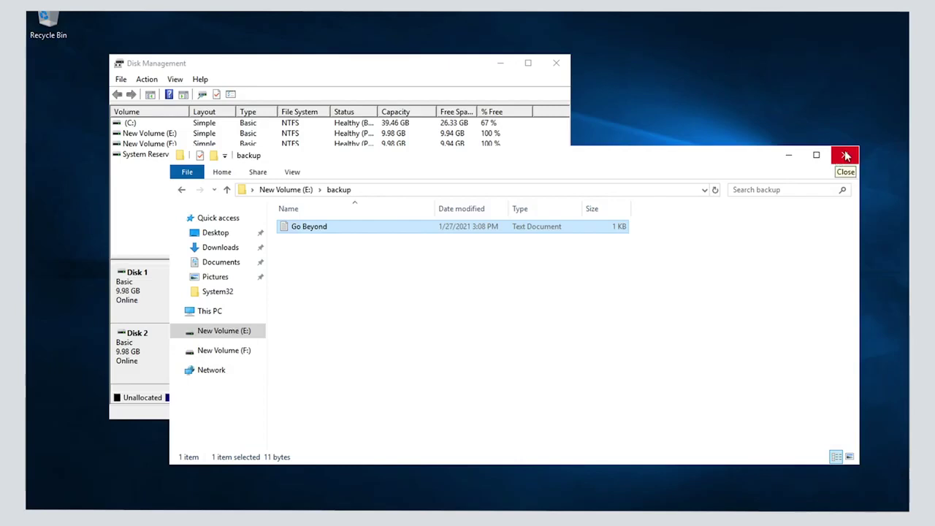
{"action": "left_click", "coordinate": [845, 157]}
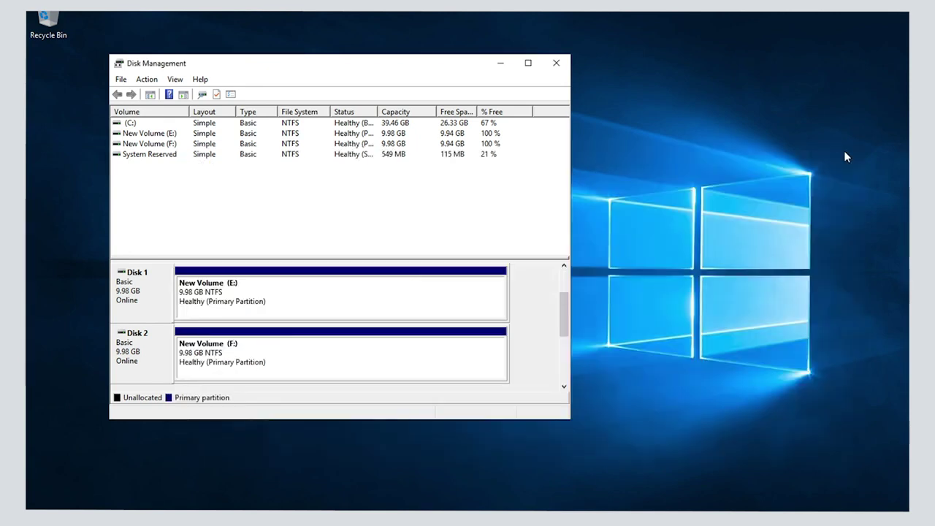
Take Disk 2 offline and close Disk Management.
{"action": "mouse_move", "coordinate": [564, 315]}
{"action": "left_mouse_down"}
{"action": "mouse_move", "coordinate": [565, 341]}
{"action": "mouse_move", "coordinate": [565, 327]}
{"action": "left_mouse_up"}
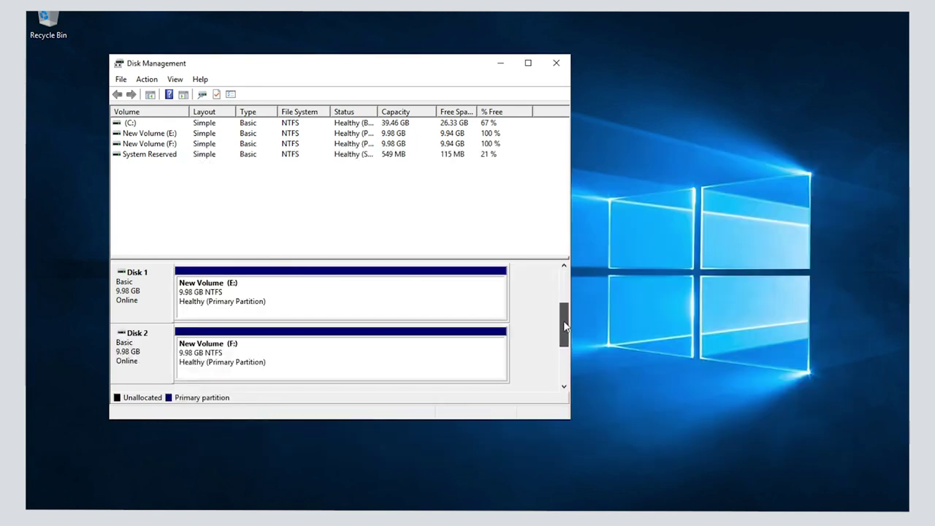
{"action": "right_click", "coordinate": [138, 352]}
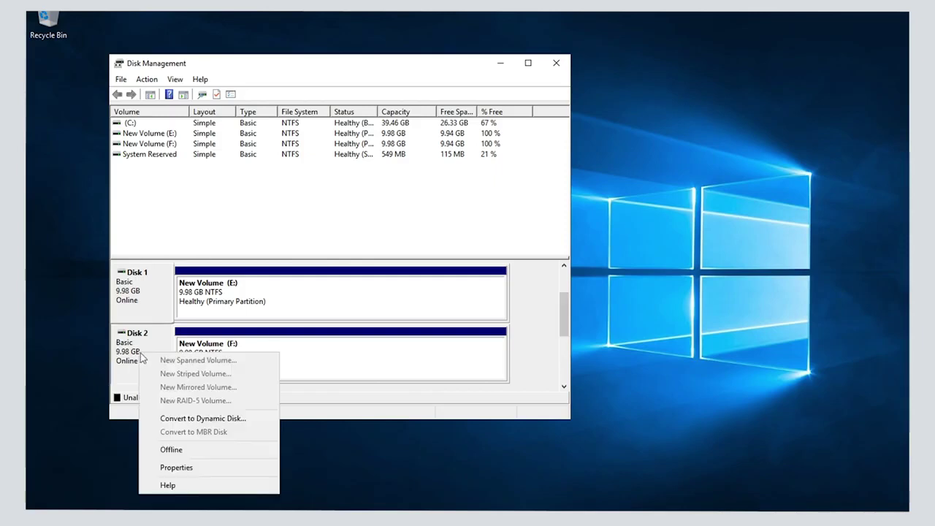
{"action": "left_click", "coordinate": [171, 449]}
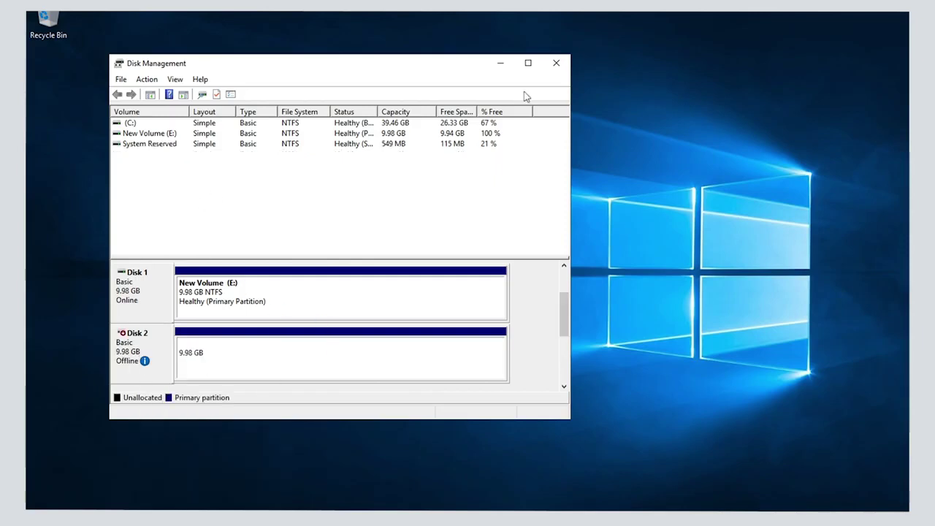
{"action": "left_click", "coordinate": [557, 63]}
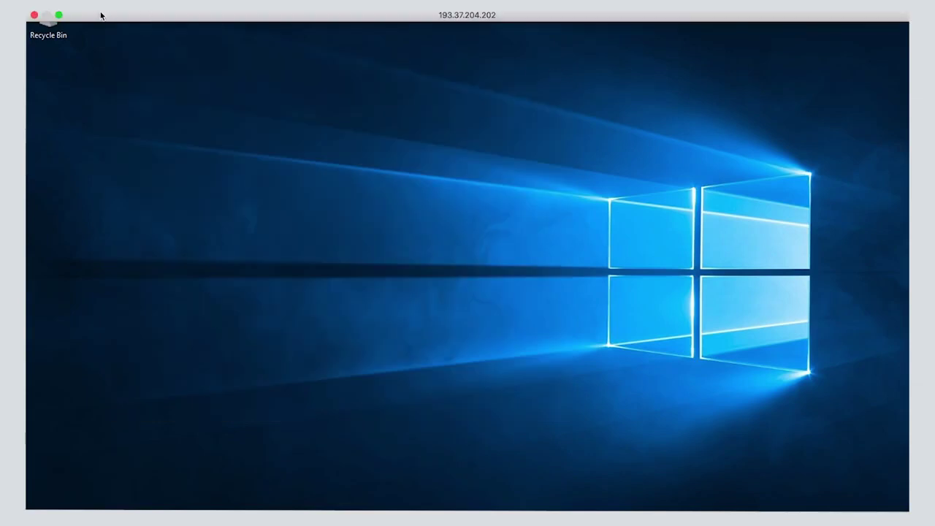
Switch back to Cohesity in the browser and tear down the recovery objects of Recover_Jan_28_2021_3_43_PM.
{"action": "left_click", "coordinate": [59, 15]}
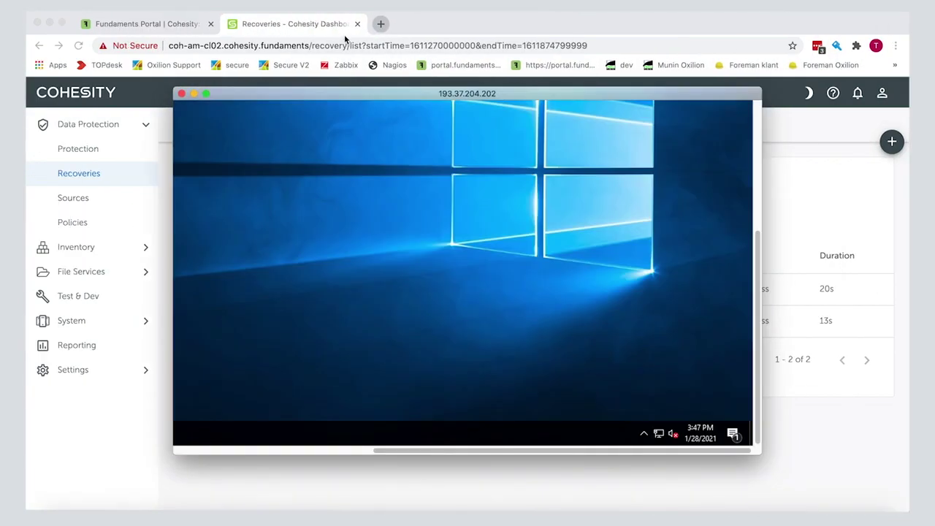
{"action": "left_click", "coordinate": [347, 38]}
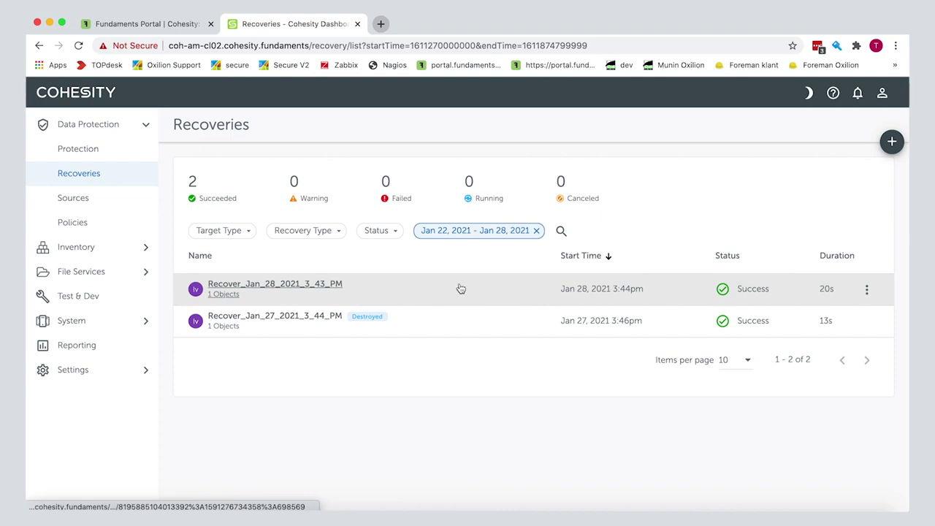
{"action": "left_click", "coordinate": [866, 291]}
{"action": "left_click", "coordinate": [773, 348]}
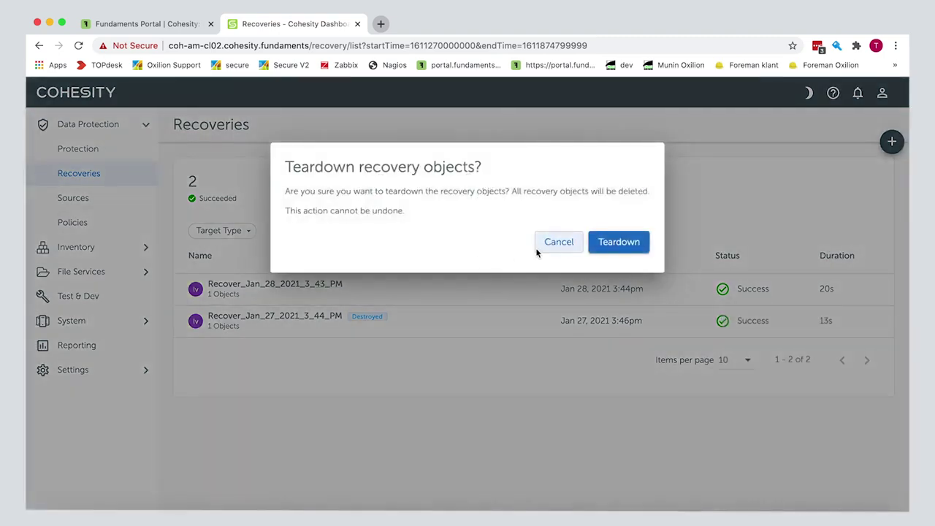
{"action": "left_click", "coordinate": [625, 244]}
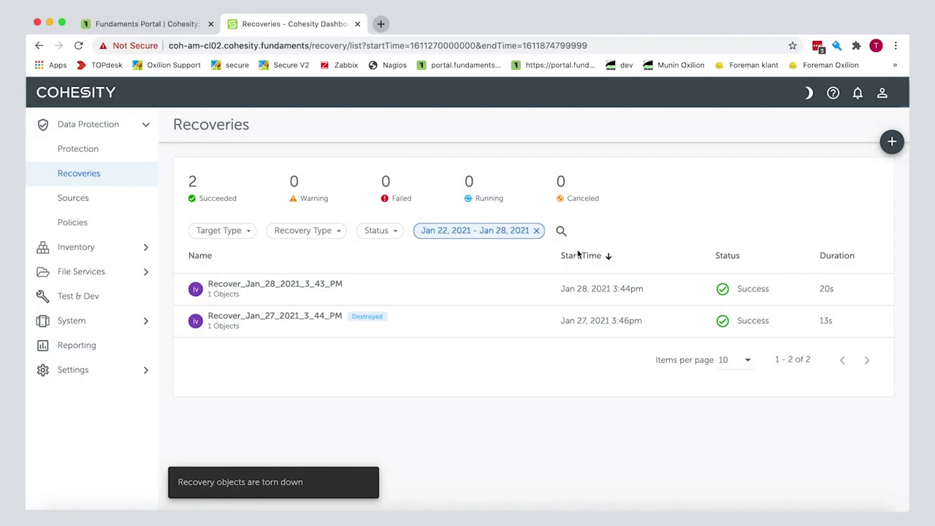